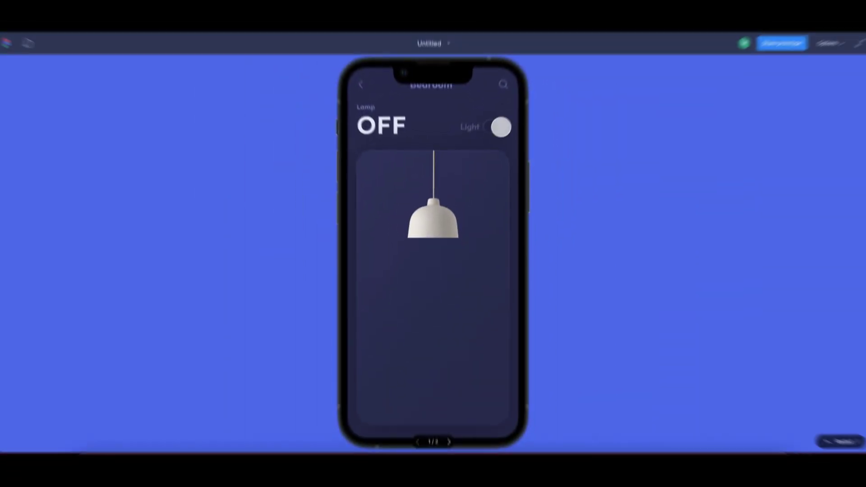
# Test the lamp prototype by switching its Light toggle on and off several times
pyautogui.click(498, 128)
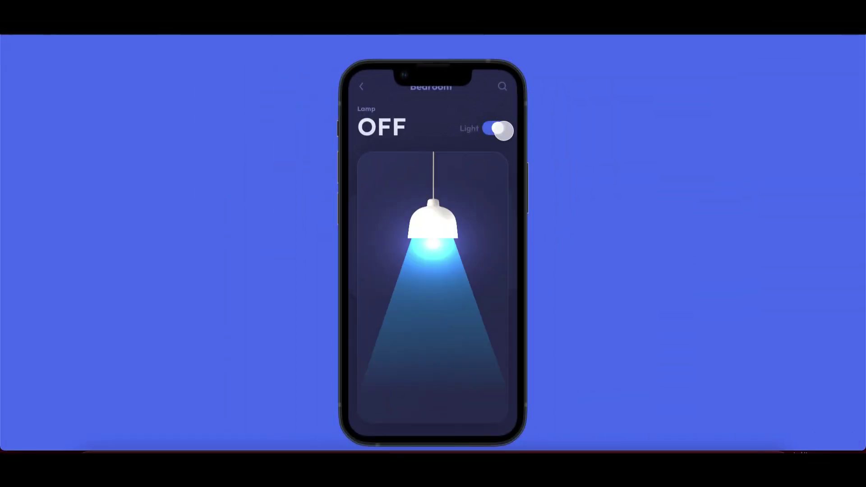
pyautogui.click(497, 128)
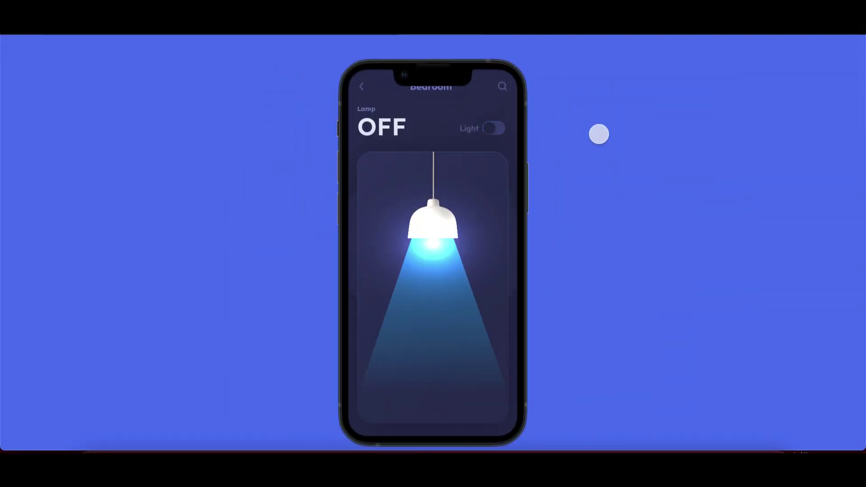
pyautogui.click(494, 132)
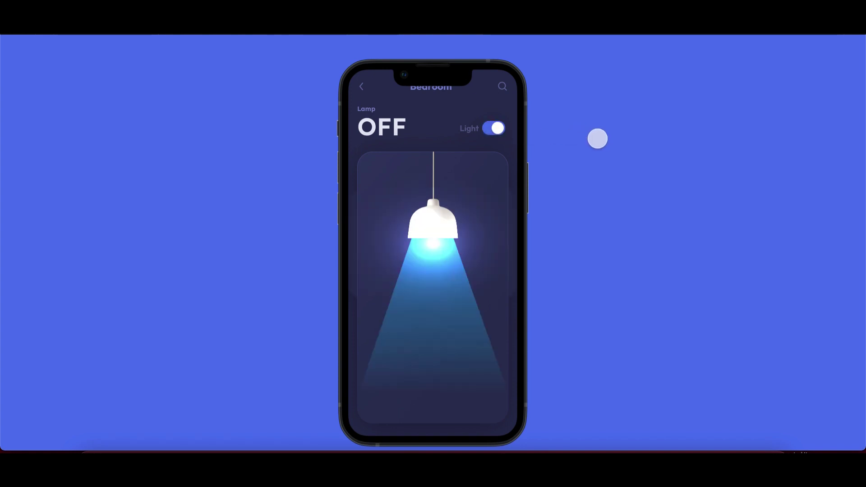
pyautogui.click(490, 128)
pyautogui.click(505, 128)
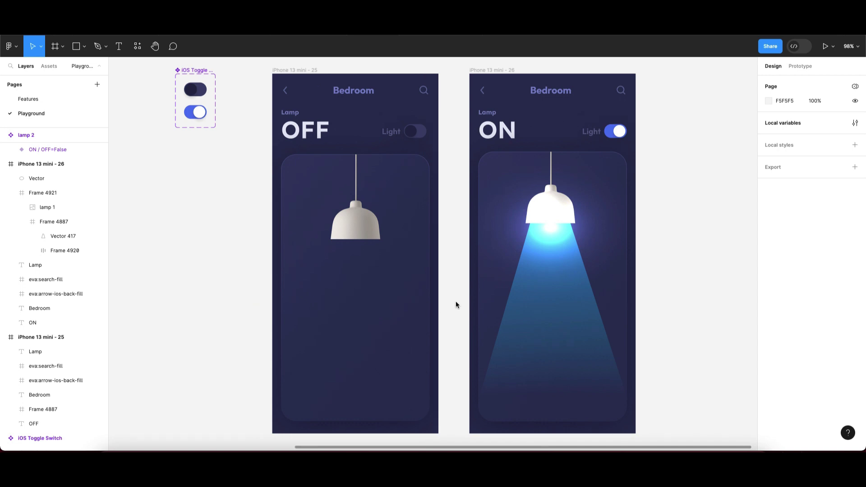
pyautogui.scroll(-3, 447, 353)
pyautogui.scroll(-5, 431, 341)
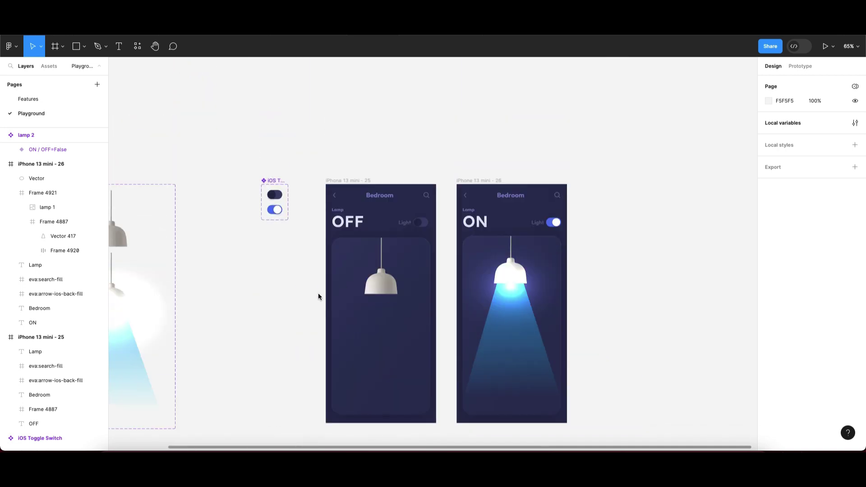
pyautogui.scroll(2, 450, 307)
pyautogui.scroll(-1, 260, 75)
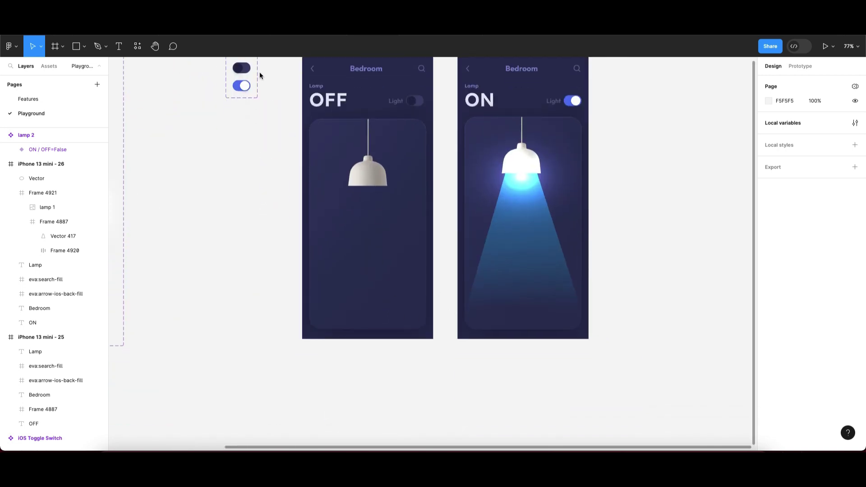
pyautogui.keyDown('super'); pyautogui.click(248, 71); pyautogui.keyUp('super')
pyautogui.moveTo(249, 71); pyautogui.dragTo(383, 250)
pyautogui.scroll(-3, 355, 307)
pyautogui.scroll(-3, 345, 293)
pyautogui.hscroll(-1, 356, 257)
pyautogui.scroll(8, 373, 255)
pyautogui.moveTo(438, 218); pyautogui.dragTo(444, 241)
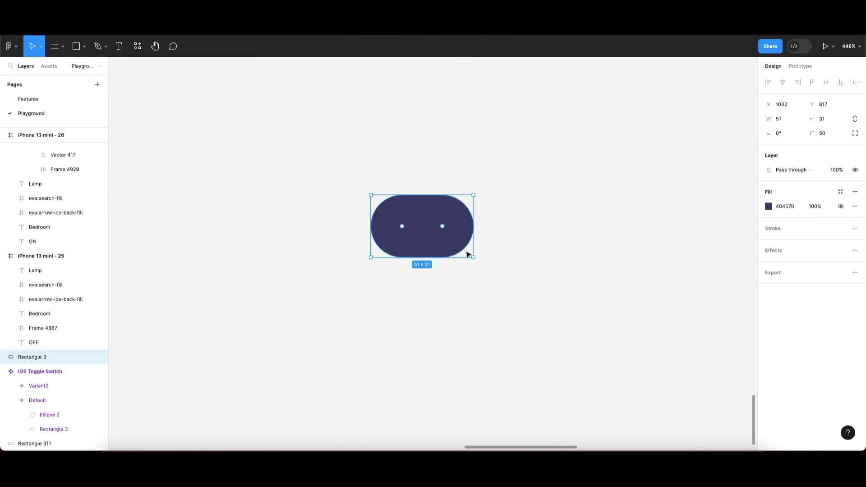
pyautogui.press('Delete')
# Place a copy of the off toggle switch on an empty area of the canvas
pyautogui.scroll(-10, 433, 277)
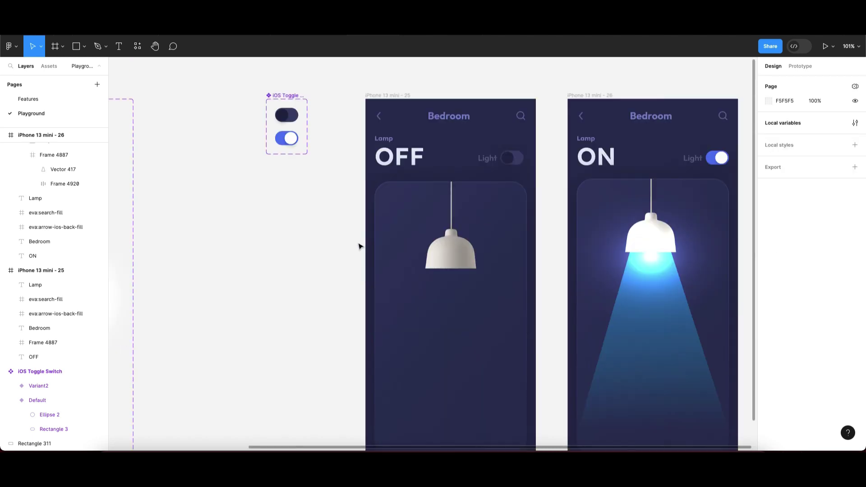
pyautogui.scroll(4, 263, 234)
pyautogui.click(317, 246)
pyautogui.scroll(-6, 316, 245)
pyautogui.scroll(-10, 332, 312)
pyautogui.moveTo(316, 246); pyautogui.dragTo(391, 280)
pyautogui.scroll(6, 428, 286)
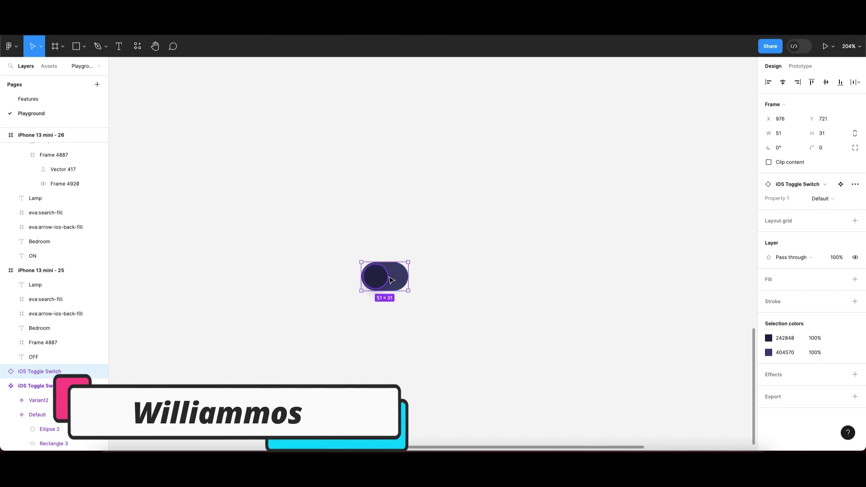
pyautogui.scroll(-5, 390, 279)
pyautogui.click(395, 294)
pyautogui.click(388, 275)
pyautogui.scroll(5, 387, 275)
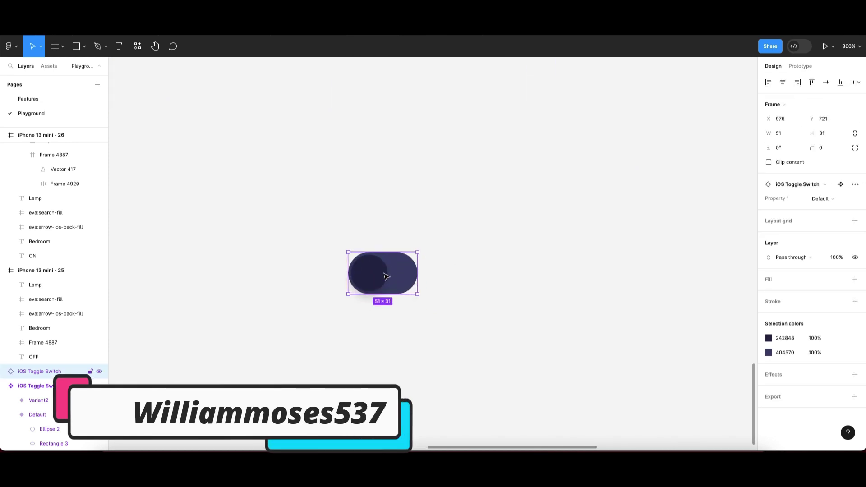
# Detach the copied toggle from its main component, turn it into a new component, and move it higher on the canvas
pyautogui.rightClick(386, 276)
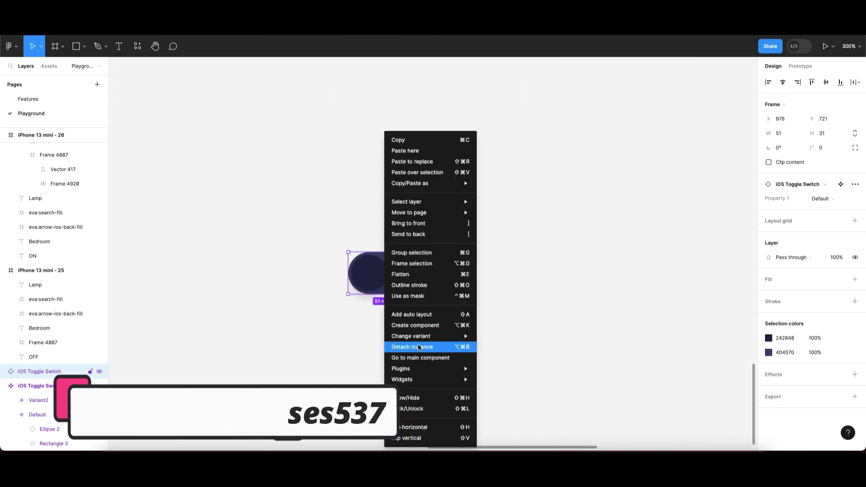
pyautogui.click(405, 346)
pyautogui.click(391, 263)
pyautogui.rightClick(379, 271)
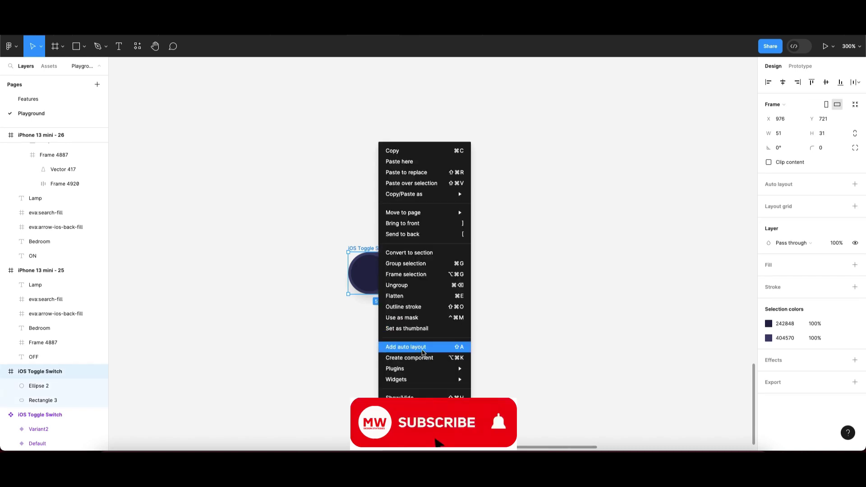
pyautogui.click(423, 356)
pyautogui.moveTo(373, 249); pyautogui.dragTo(372, 151)
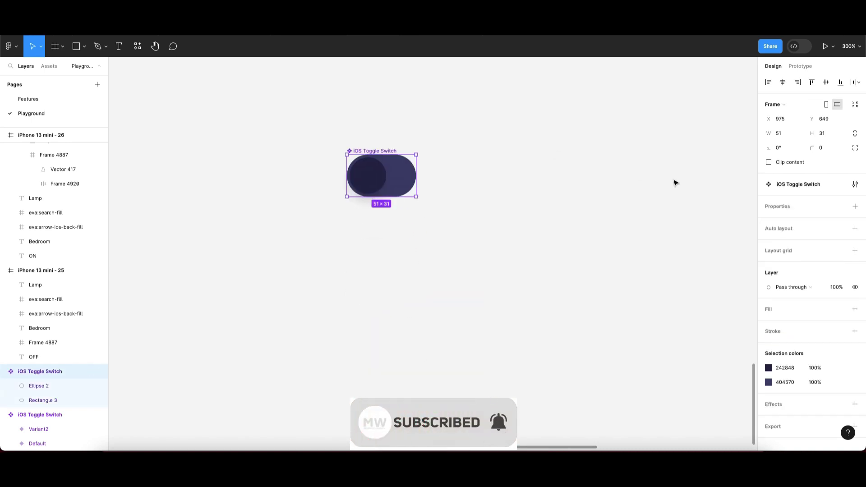
# Add a variant property to the new toggle component and create a second variant
pyautogui.click(855, 206)
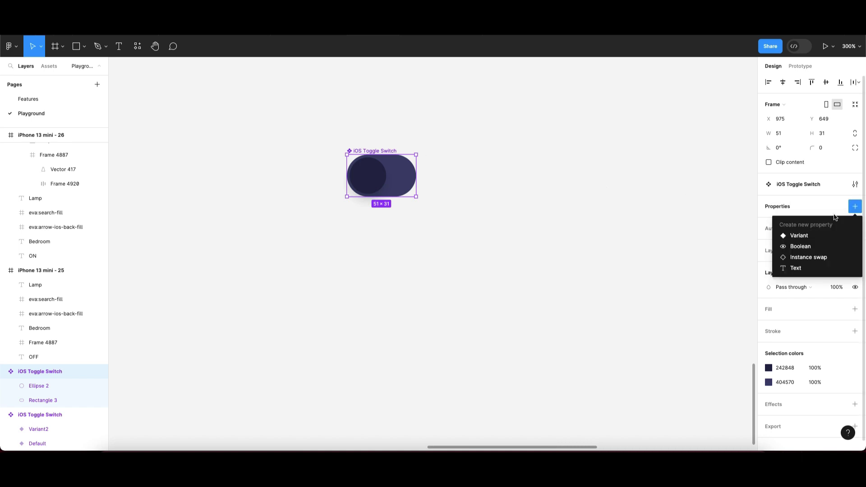
pyautogui.click(805, 239)
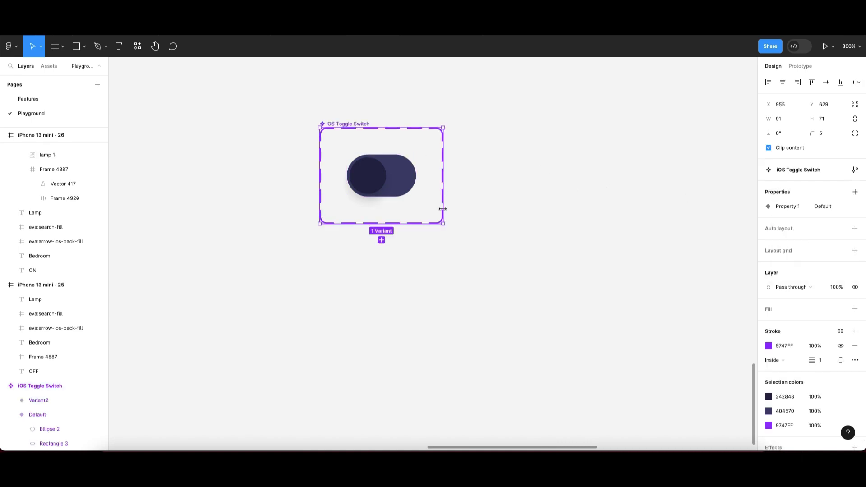
pyautogui.click(381, 240)
# Shift the knob ellipse in the second variant to the right end of the toggle, at X 21
pyautogui.click(406, 248)
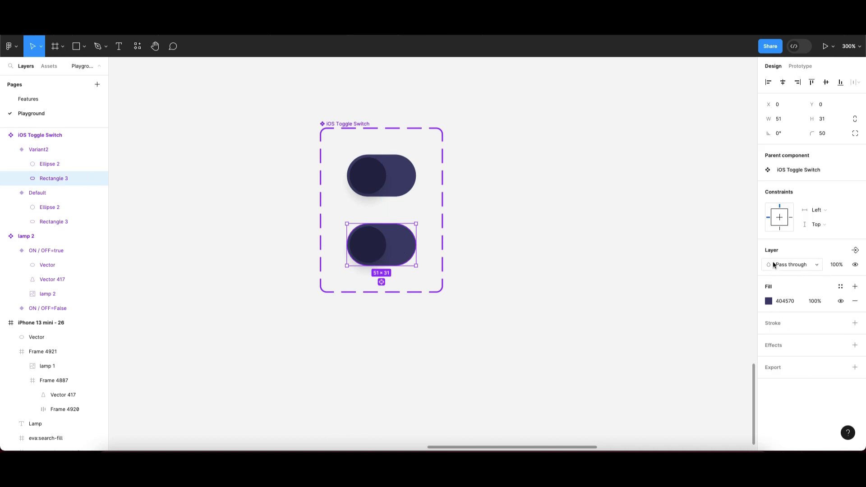
pyautogui.click(378, 243)
pyautogui.hotkey('shift', 'Right')
pyautogui.hotkey('shift', 'Right')
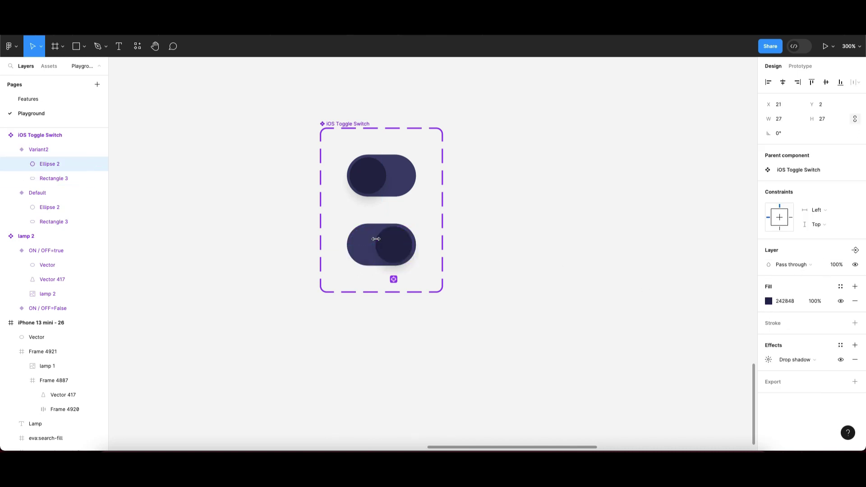
# Change the second variant's background rectangle fill to the blue document color 5376F1
pyautogui.click(361, 244)
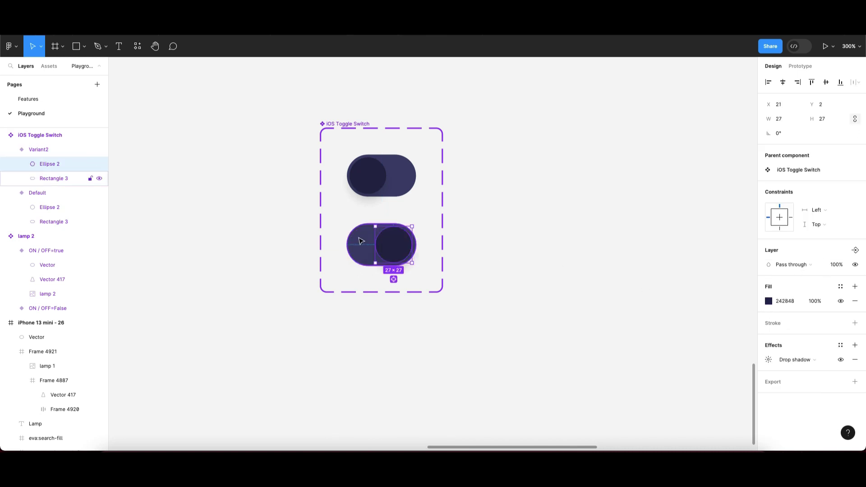
pyautogui.click(765, 304)
pyautogui.click(660, 424)
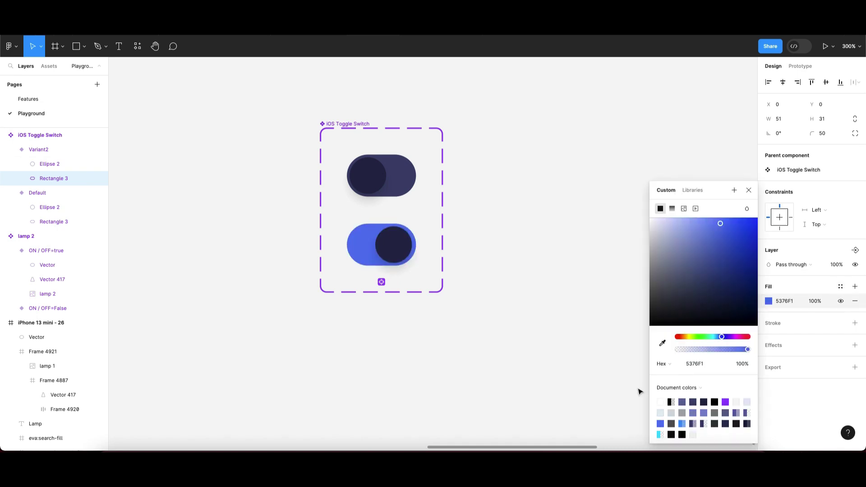
pyautogui.click(540, 285)
# Change the fill of the second variant's knob ellipse to white
pyautogui.click(393, 244)
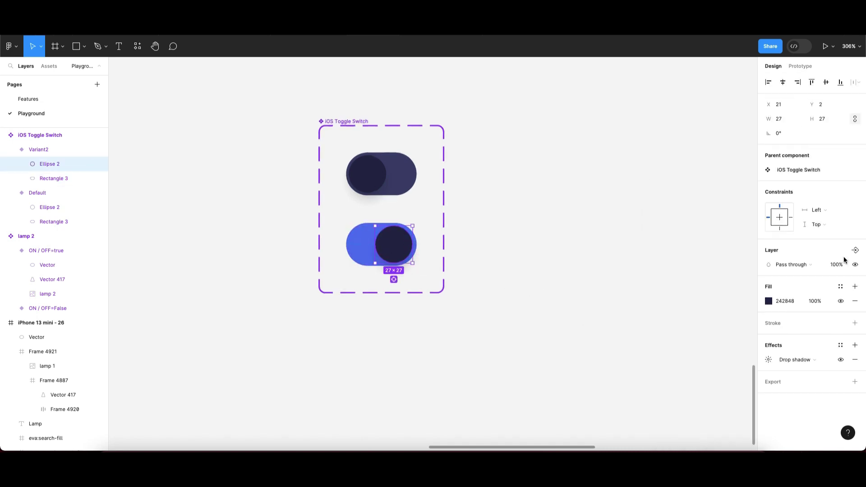
pyautogui.click(769, 302)
pyautogui.moveTo(685, 260); pyautogui.dragTo(649, 216)
pyautogui.click(577, 192)
pyautogui.hscroll(-1, 429, 208)
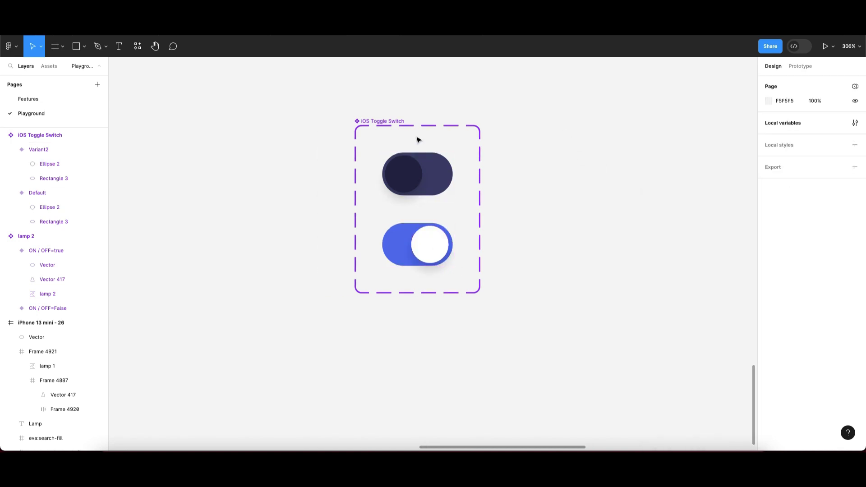
# Create a new local variable collection, keeping the default name Collection
pyautogui.click(423, 168)
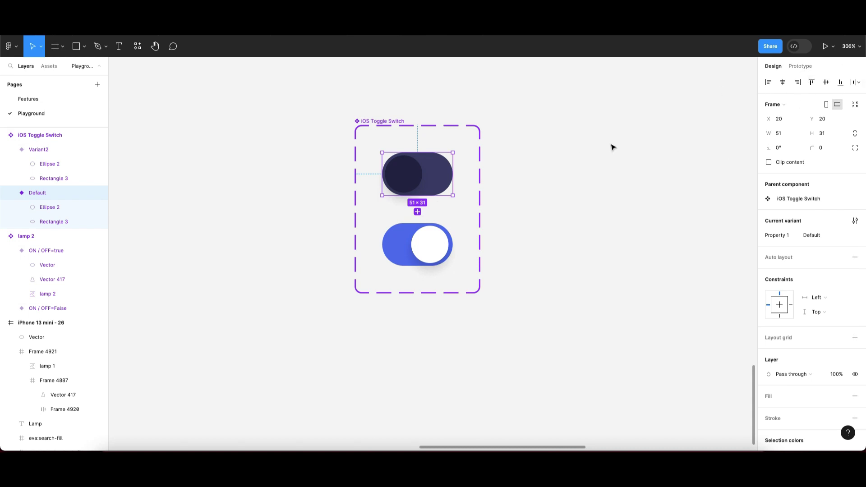
pyautogui.click(549, 133)
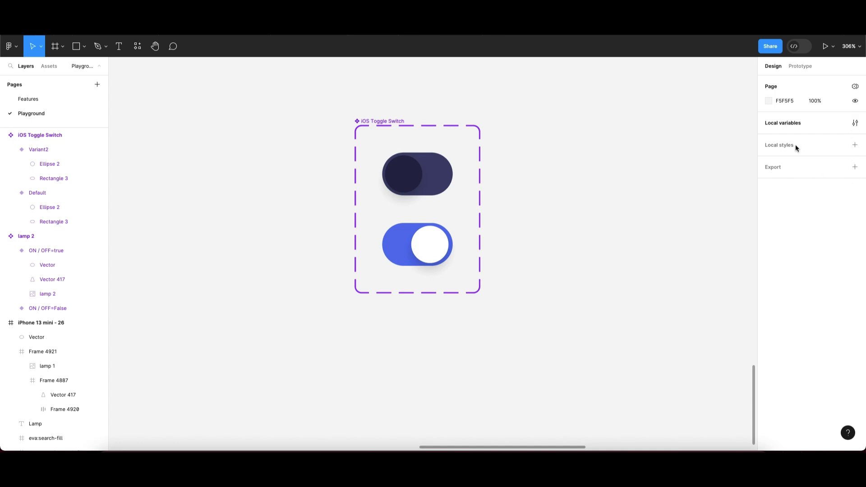
pyautogui.click(855, 125)
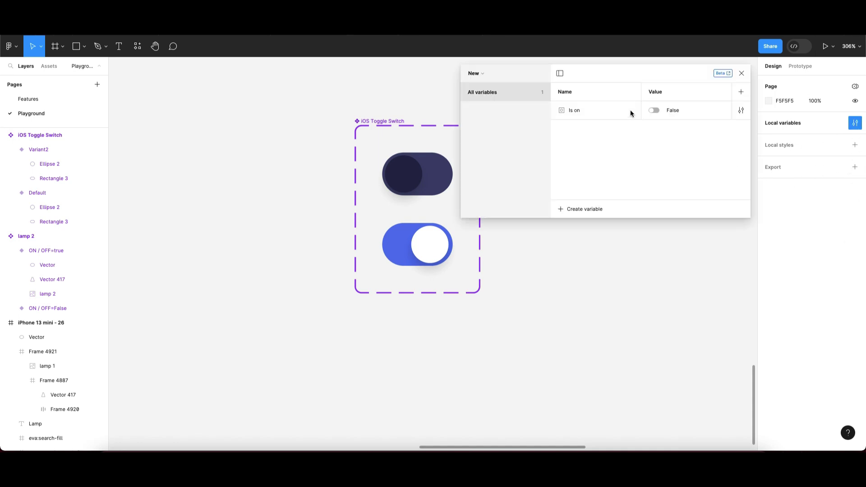
pyautogui.click(476, 74)
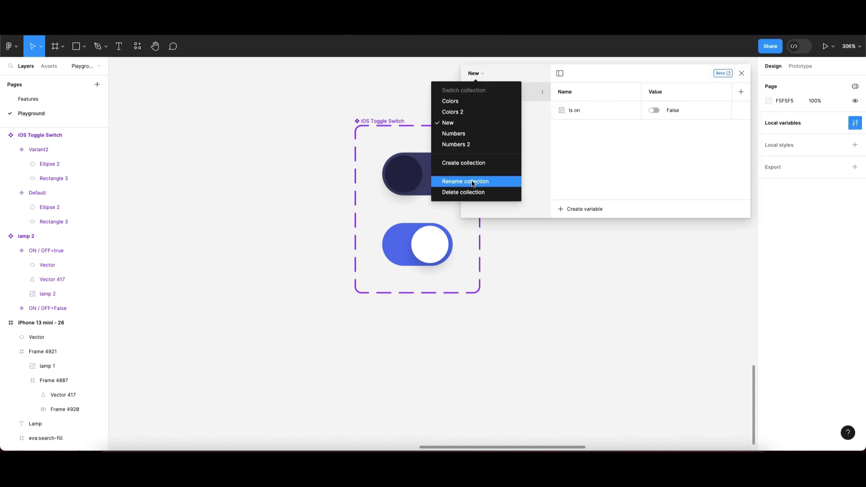
pyautogui.click(474, 161)
pyautogui.click(526, 132)
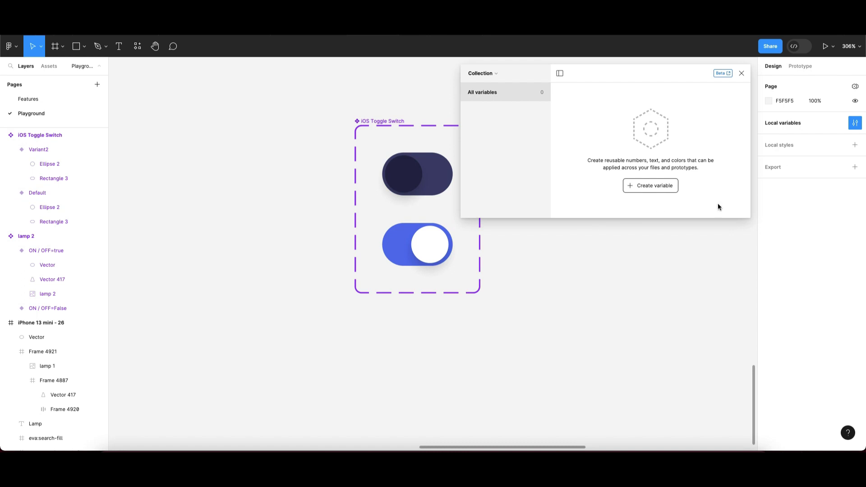
# Create a Boolean variable named "is on" with the value False in the new collection
pyautogui.click(643, 189)
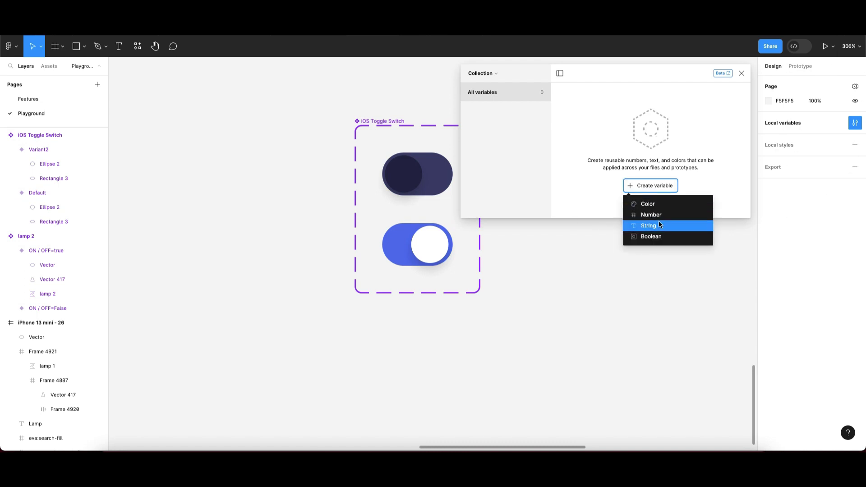
pyautogui.click(662, 236)
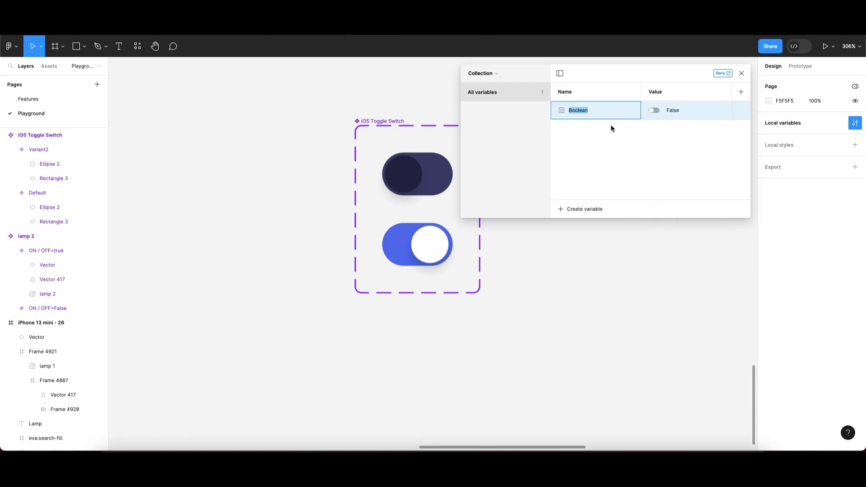
pyautogui.write('is on')
pyautogui.press('Return')
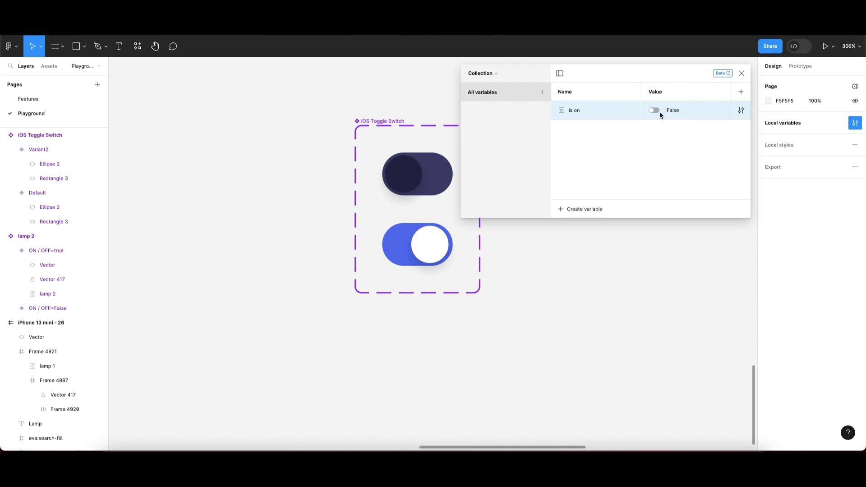
pyautogui.click(741, 73)
# Add an On tap interaction to the Default (off) variant of the iOS toggle switch
pyautogui.click(433, 178)
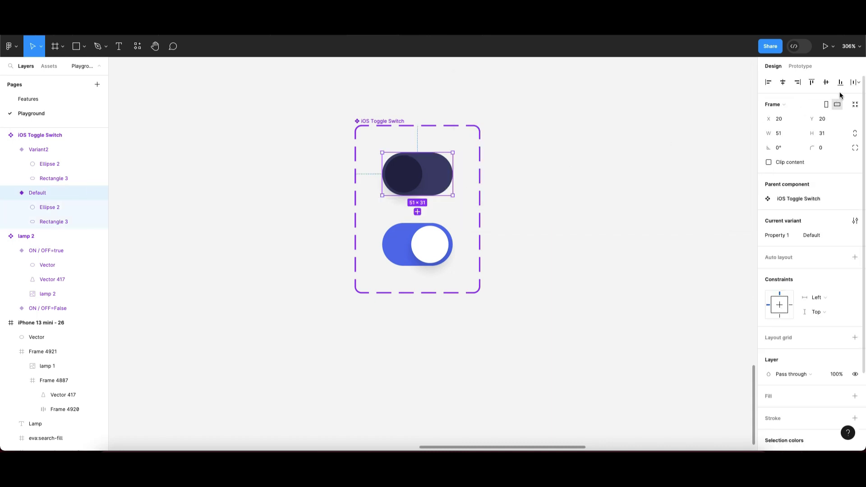
pyautogui.click(800, 66)
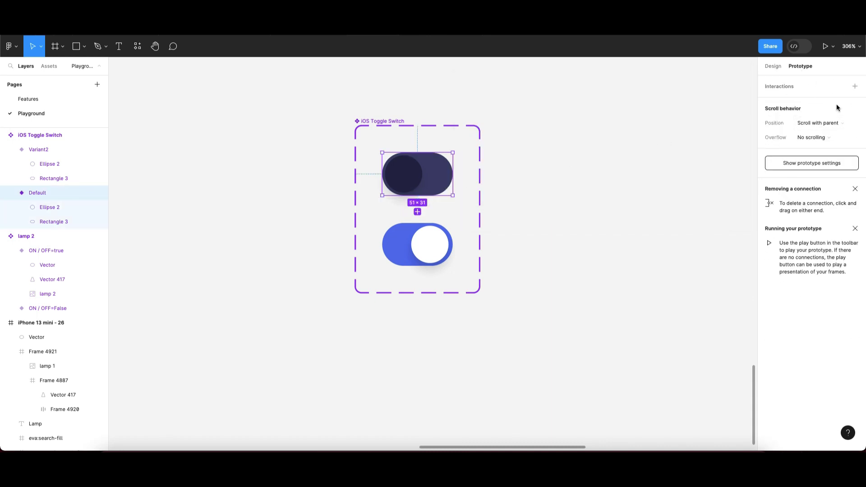
pyautogui.click(854, 86)
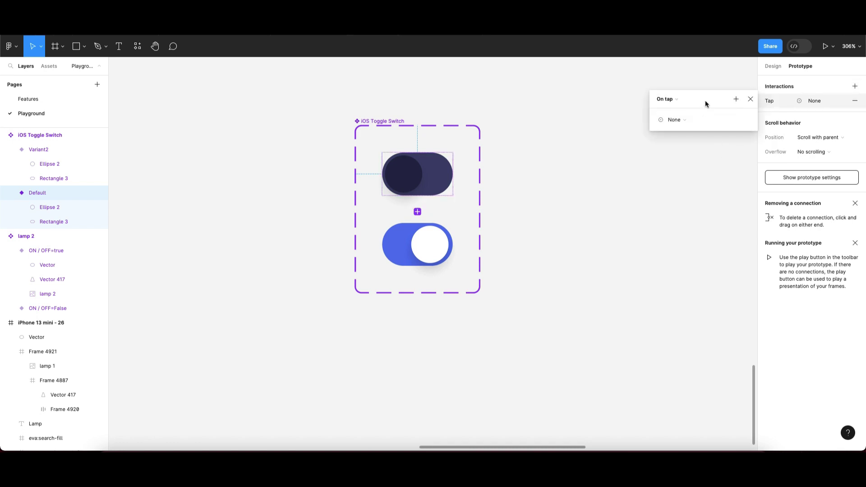
pyautogui.click(734, 100)
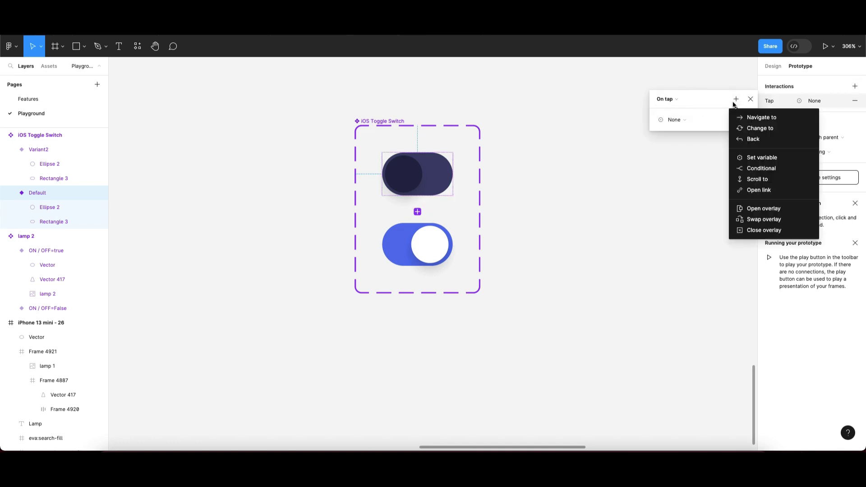
pyautogui.click(710, 100)
pyautogui.moveTo(715, 96); pyautogui.dragTo(552, 154)
pyautogui.scroll(2, 482, 169)
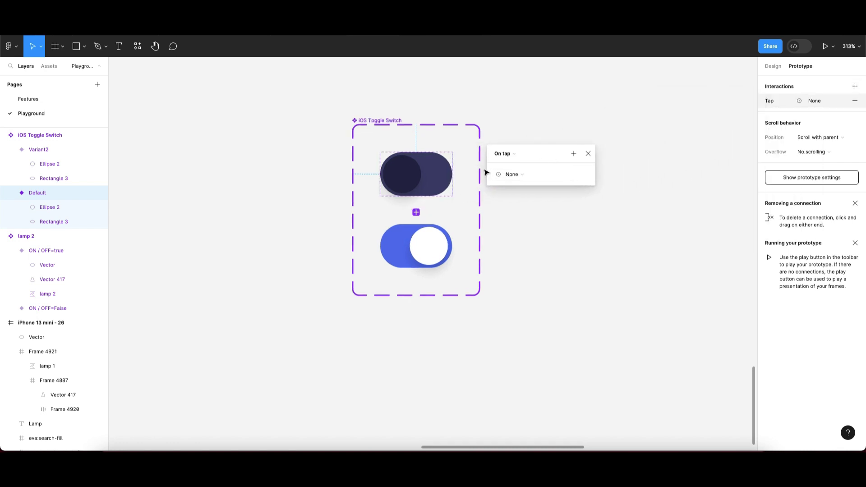
# Give the Default variant's tap interaction a Set variable action that sets "Is on" to true
pyautogui.click(573, 153)
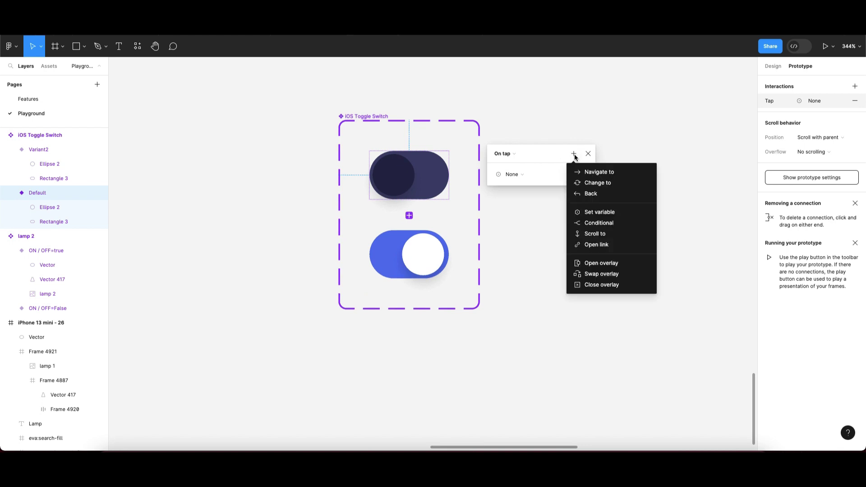
pyautogui.click(604, 213)
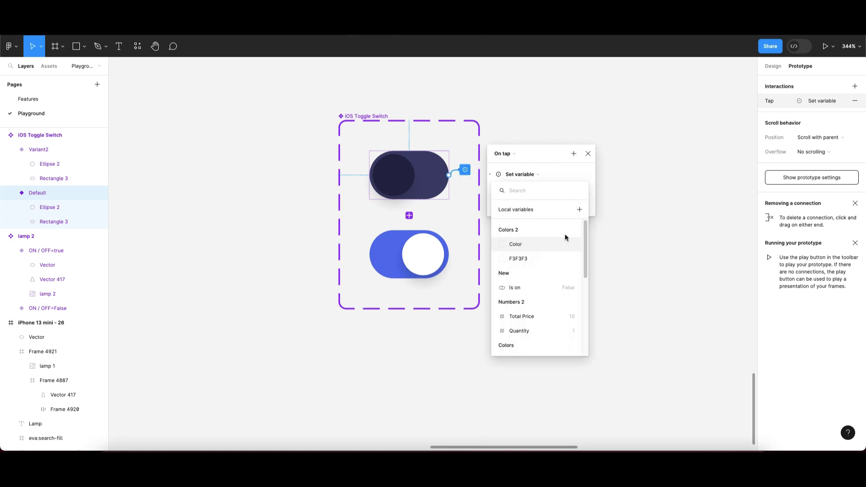
pyautogui.click(526, 284)
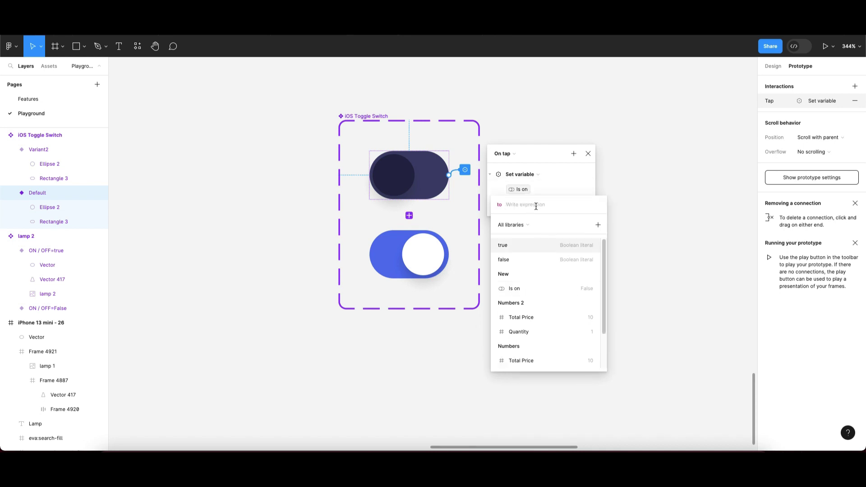
pyautogui.click(536, 248)
pyautogui.press('Return')
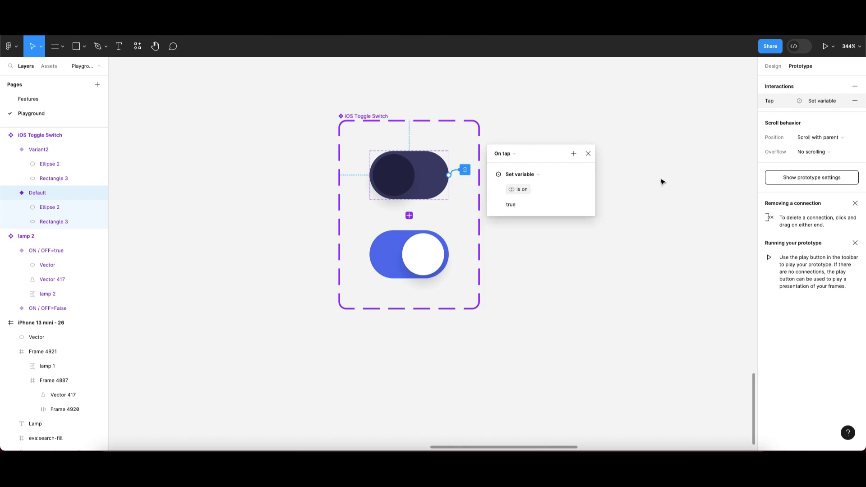
# Add an On tap interaction to the blue Variant2 that sets the variable "Is on" to false
pyautogui.click(386, 250)
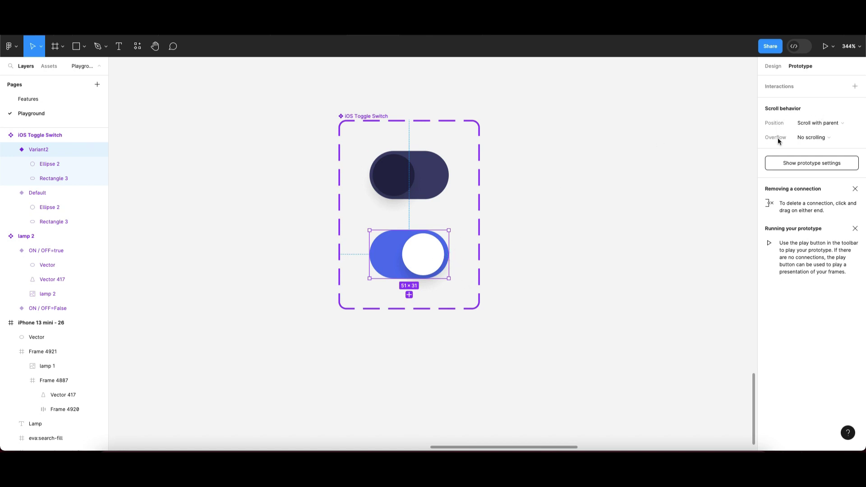
pyautogui.click(854, 86)
pyautogui.moveTo(707, 94); pyautogui.dragTo(536, 185)
pyautogui.click(568, 187)
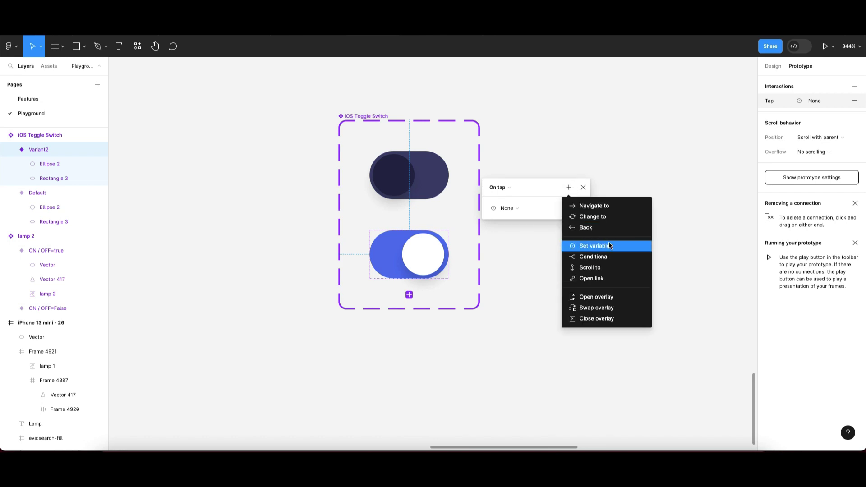
pyautogui.click(609, 246)
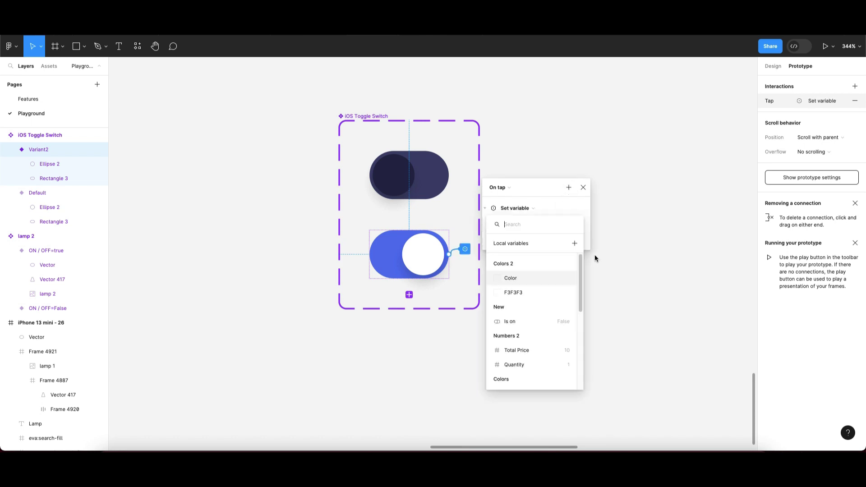
pyautogui.click(526, 319)
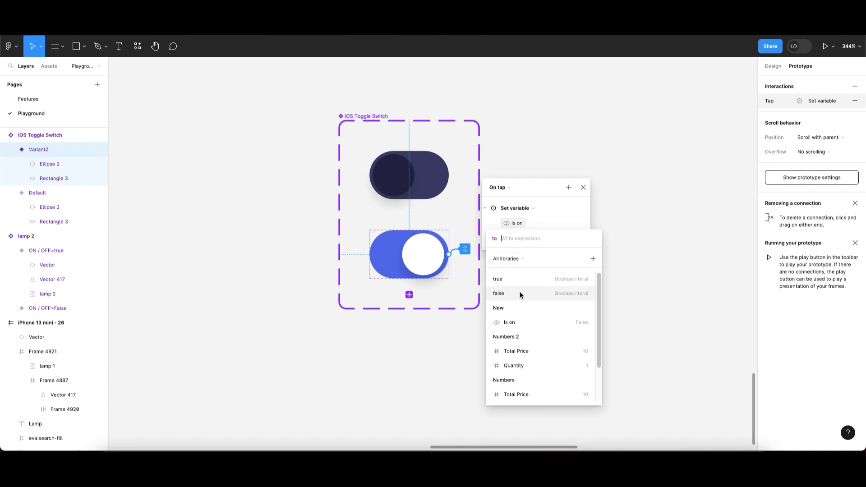
pyautogui.click(553, 292)
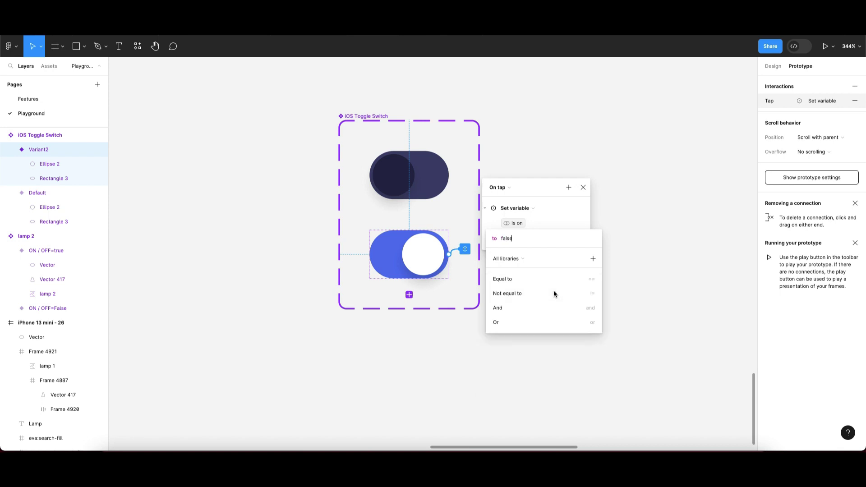
pyautogui.press('Return')
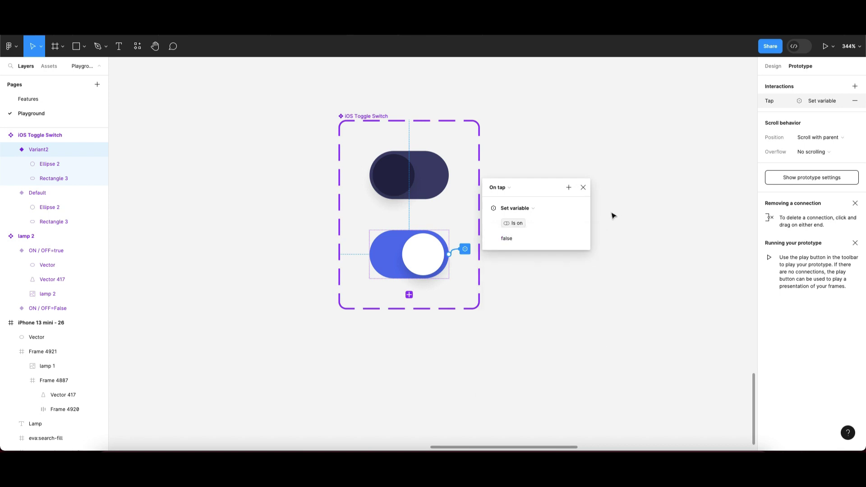
pyautogui.click(583, 187)
pyautogui.click(580, 206)
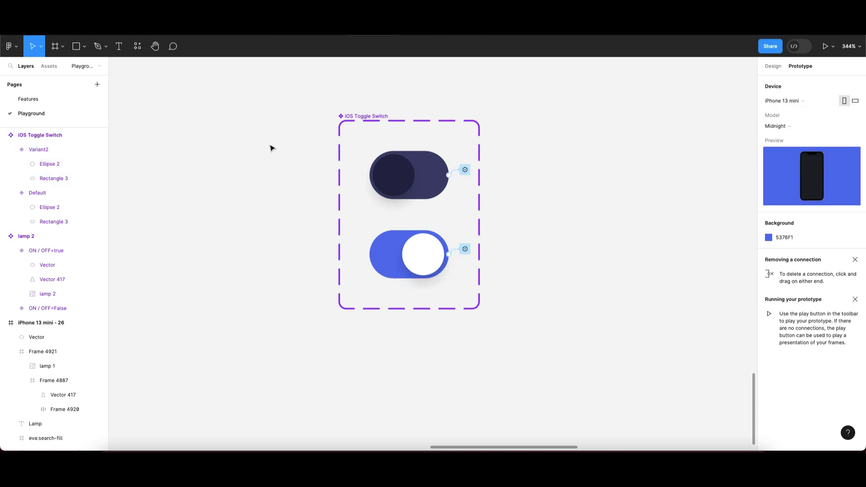
# Copy the Default (off) variant of the iOS toggle switch
pyautogui.hscroll(2, 289, 155)
pyautogui.click(358, 193)
pyautogui.scroll(-5, 366, 225)
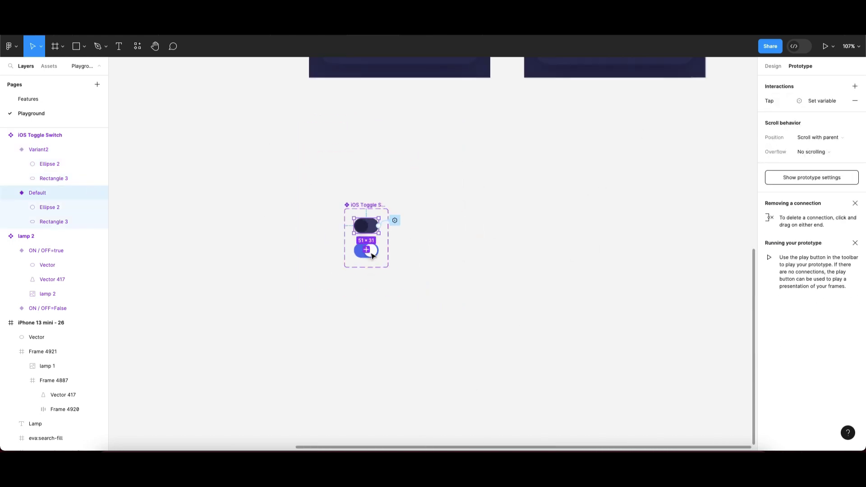
# Duplicate the OFF Bedroom phone screen and place the copy beside the iOS Toggle Switch component set
pyautogui.scroll(6, 367, 218)
pyautogui.scroll(-5, 392, 230)
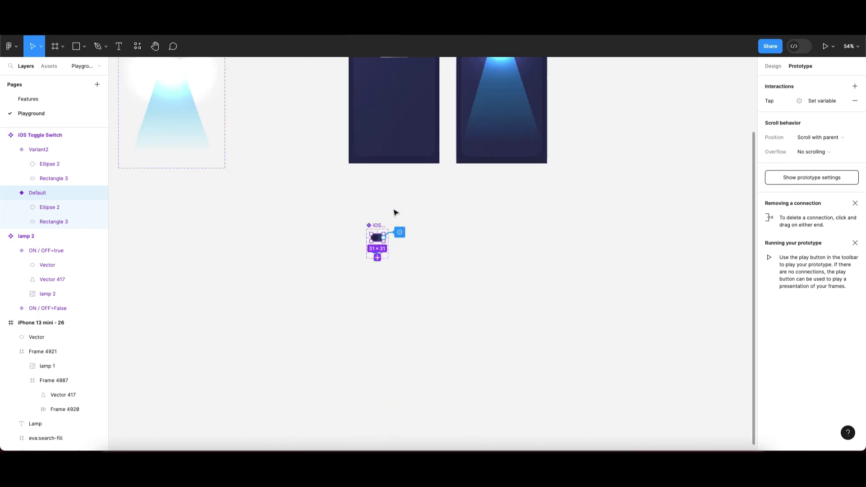
pyautogui.scroll(5, 393, 207)
pyautogui.click(427, 125)
pyautogui.scroll(-3, 426, 127)
pyautogui.moveTo(442, 128); pyautogui.dragTo(519, 354)
pyautogui.scroll(-3, 496, 307)
pyautogui.click(594, 223)
pyautogui.scroll(4, 529, 132)
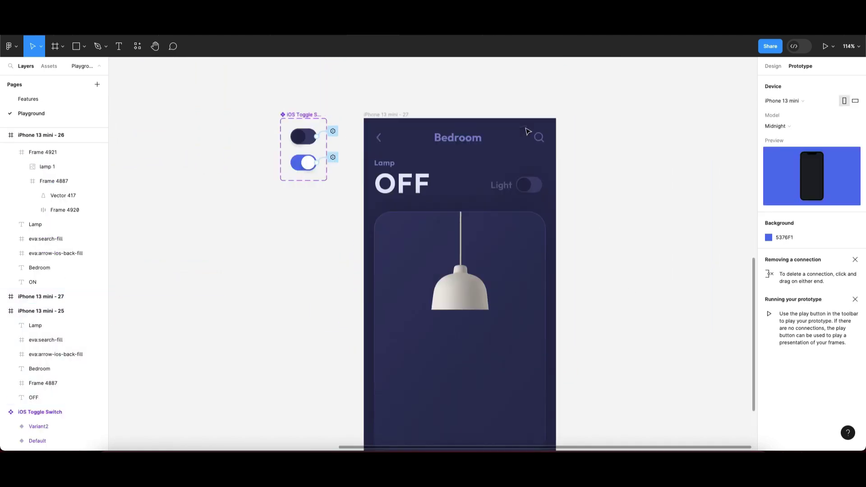
# Paste the copied toggle switch into the Light row of the duplicated Bedroom screen
pyautogui.scroll(1, 521, 186)
pyautogui.click(519, 188)
pyautogui.scroll(6, 530, 188)
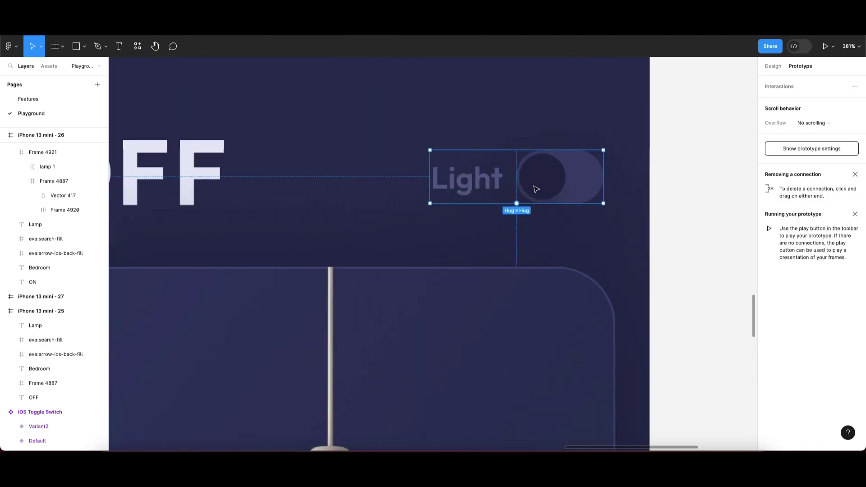
pyautogui.click(536, 188)
pyautogui.scroll(-6, 499, 191)
pyautogui.click(498, 191)
pyautogui.scroll(7, 499, 189)
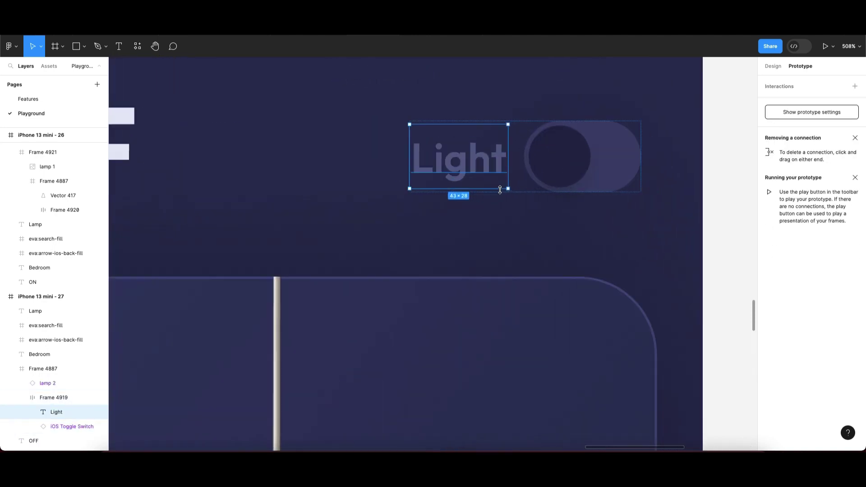
pyautogui.click(531, 189)
pyautogui.click(516, 190)
pyautogui.press('super+v')
pyautogui.scroll(-3, 517, 190)
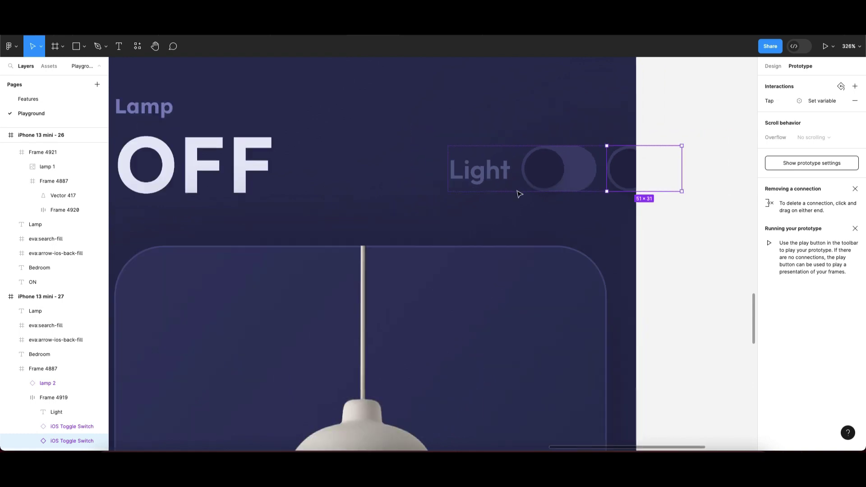
# Delete the old switch next to the Light label so only the pasted toggle instance is kept
pyautogui.click(527, 188)
pyautogui.doubleClick(547, 182)
pyautogui.press('Delete')
pyautogui.scroll(-5, 544, 179)
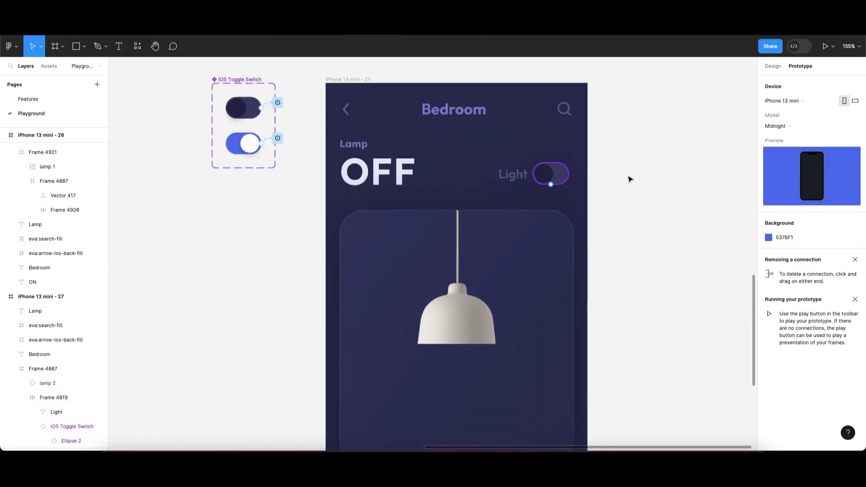
# Place the unlit lamp on the empty canvas outside the duplicated Bedroom screen and leave the screen's card without a lamp
pyautogui.click(499, 194)
pyautogui.click(464, 210)
pyautogui.scroll(-3, 535, 221)
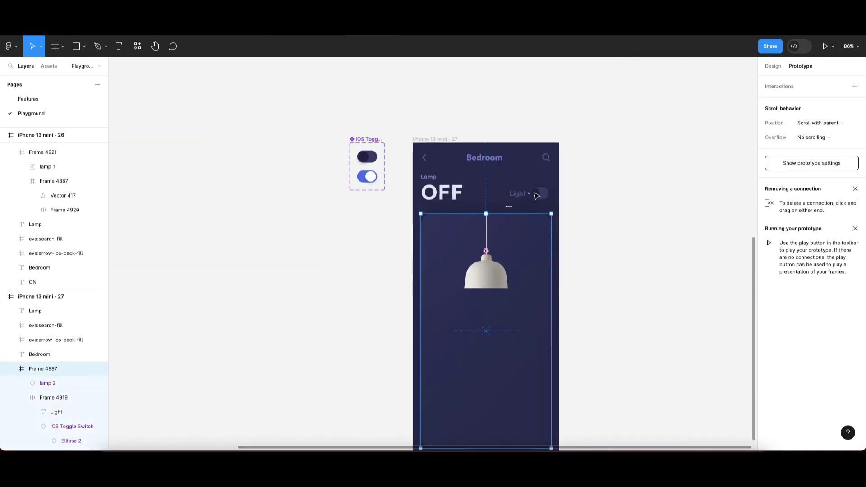
pyautogui.scroll(-5, 537, 195)
pyautogui.scroll(3, 518, 170)
pyautogui.hscroll(-1, 518, 170)
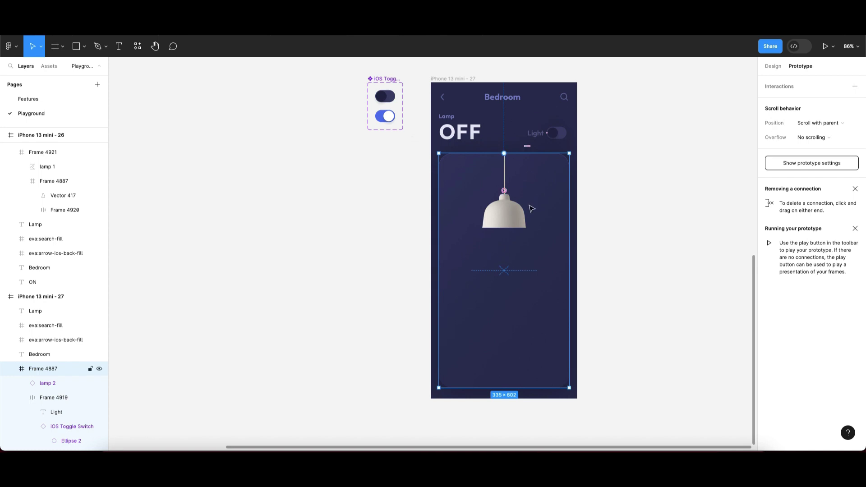
pyautogui.click(515, 225)
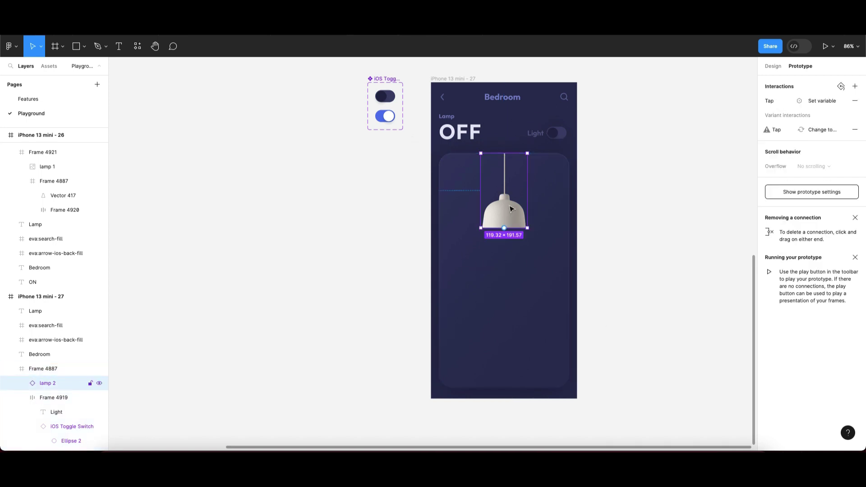
pyautogui.moveTo(502, 198); pyautogui.dragTo(253, 218)
pyautogui.hscroll(-1, 285, 249)
pyautogui.hscroll(-1, 284, 249)
pyautogui.click(523, 218)
pyautogui.press('Delete')
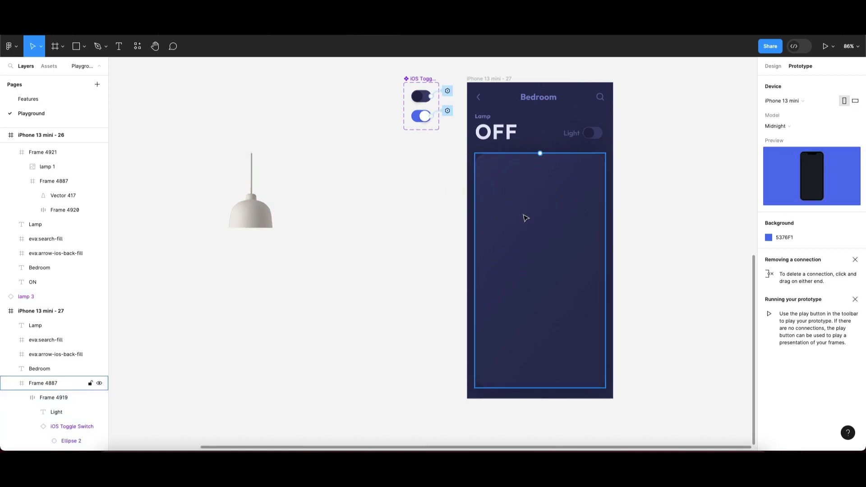
# Move the lamp on the canvas closer to the toggle component set and open its context menu
pyautogui.hscroll(-2, 390, 218)
pyautogui.moveTo(297, 184); pyautogui.dragTo(329, 145)
pyautogui.scroll(1, 338, 146)
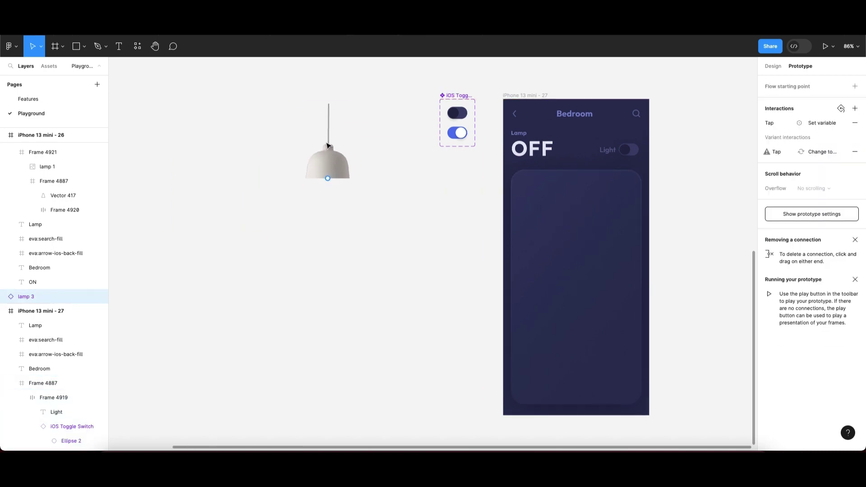
pyautogui.rightClick(325, 145)
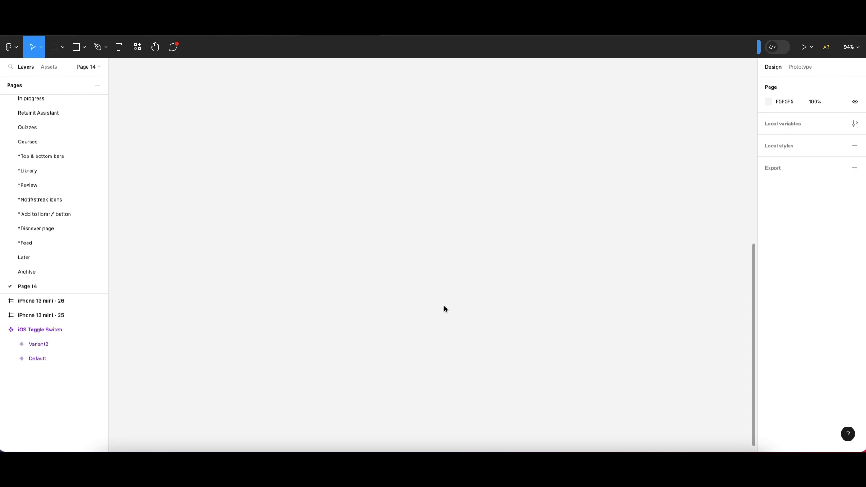
# On Page 14, place a copy of the lamp image from the OFF Bedroom screen on the empty canvas
pyautogui.scroll(3, 434, 273)
pyautogui.scroll(-3, 452, 277)
pyautogui.scroll(1, 443, 277)
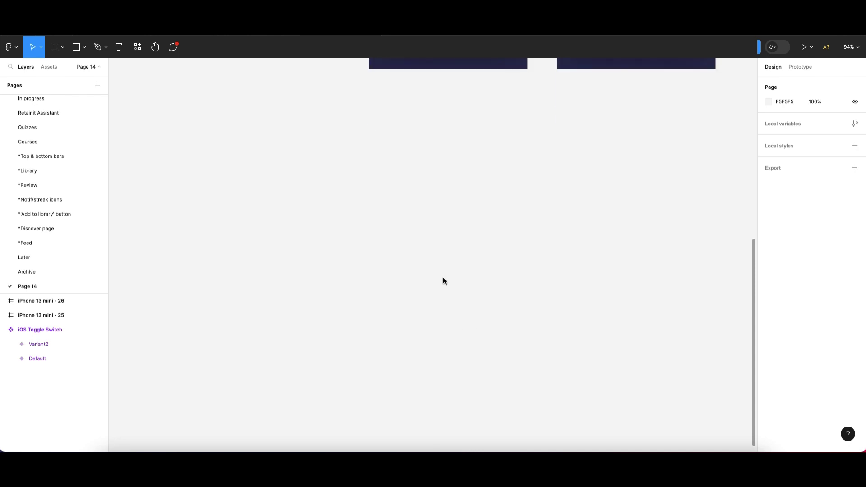
pyautogui.scroll(8, 349, 299)
pyautogui.scroll(-2, 353, 264)
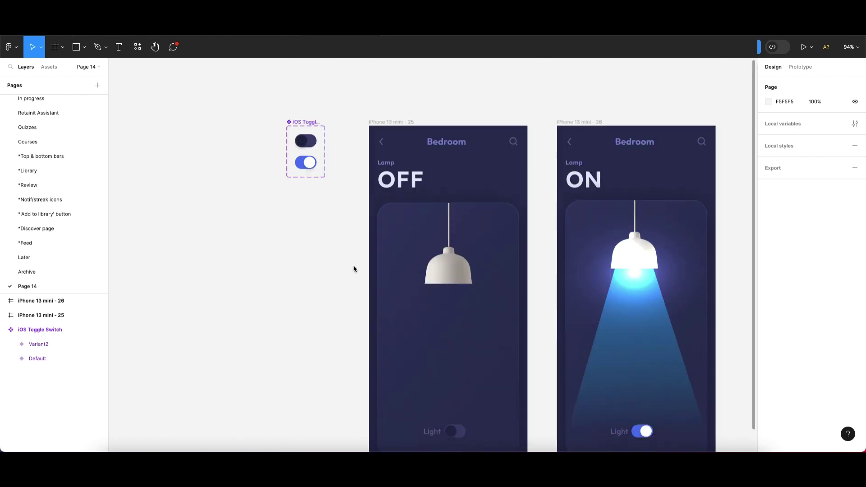
pyautogui.scroll(-2, 599, 230)
pyautogui.scroll(-2, 451, 233)
pyautogui.scroll(3, 383, 186)
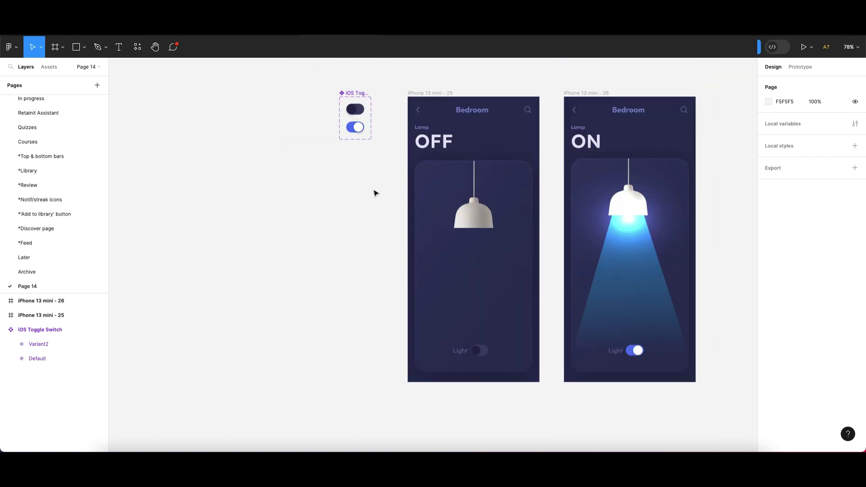
pyautogui.scroll(2, 376, 191)
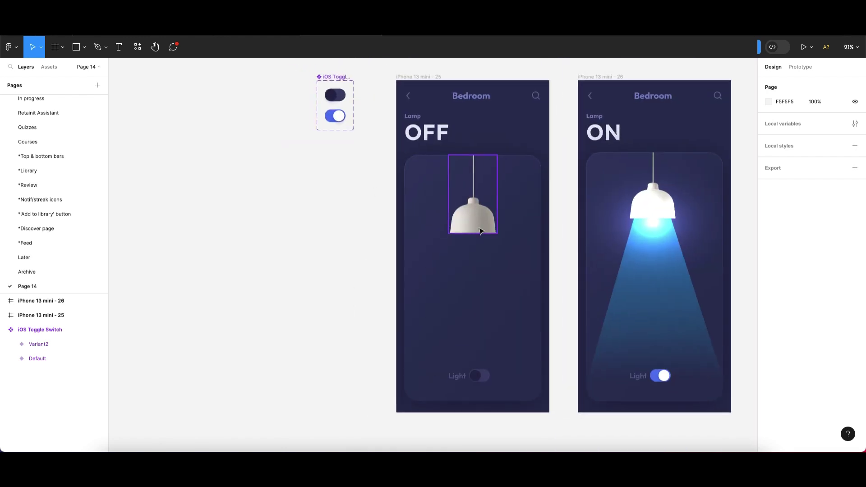
pyautogui.keyDown('super'); pyautogui.click(451, 212); pyautogui.keyUp('super')
pyautogui.moveTo(444, 212); pyautogui.dragTo(301, 258)
pyautogui.scroll(-3, 384, 250)
pyautogui.moveTo(366, 257); pyautogui.dragTo(378, 202)
pyautogui.click(590, 183)
# Turn the copied lamp image on the canvas into a component
pyautogui.click(389, 194)
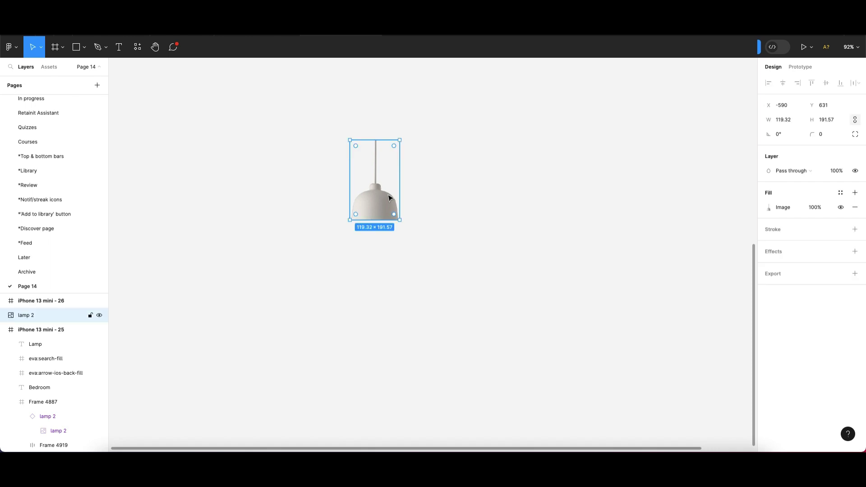
pyautogui.rightClick(389, 195)
pyautogui.click(424, 105)
pyautogui.click(423, 47)
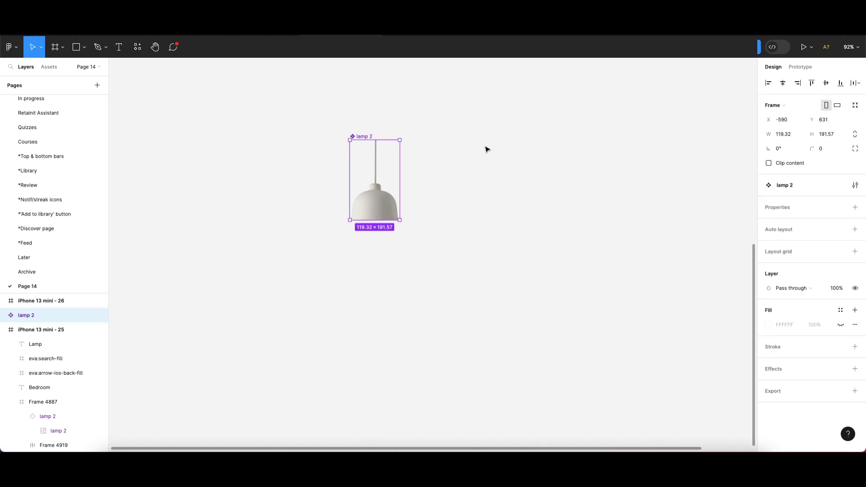
# Move the lamp component on the canvas to about X -615, Y 531 and check which property types can be created for it
pyautogui.click(484, 148)
pyautogui.moveTo(363, 136); pyautogui.dragTo(353, 95)
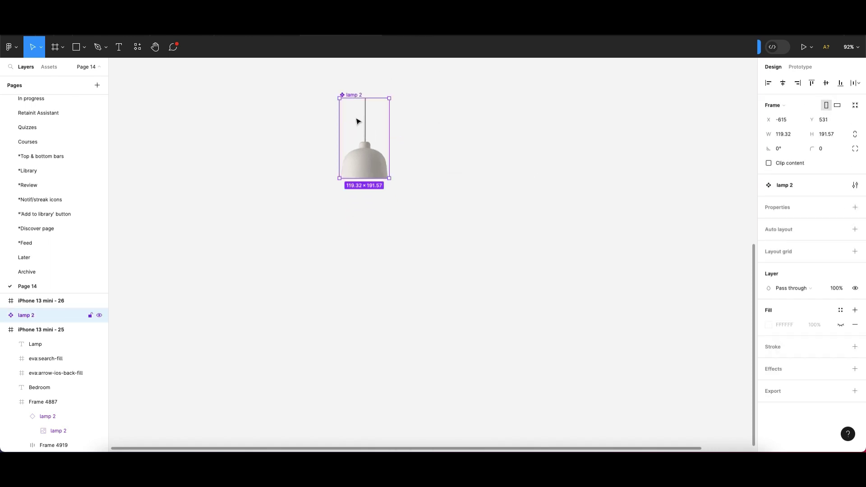
pyautogui.click(854, 207)
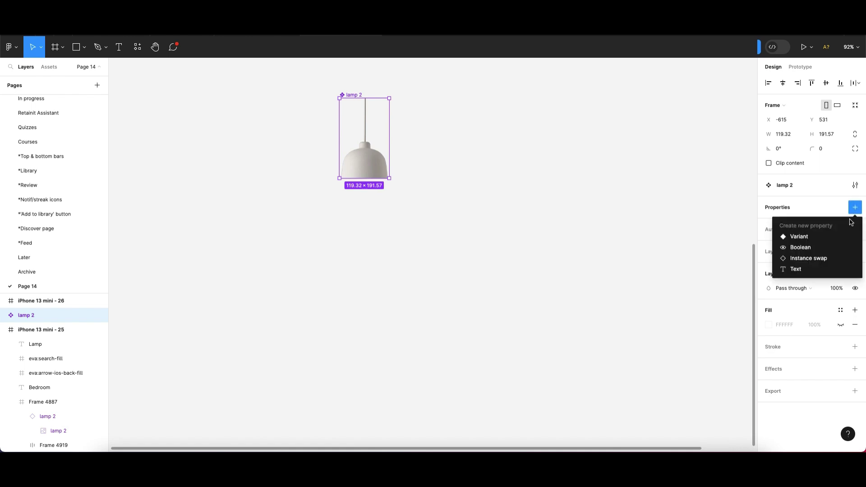
pyautogui.click(585, 189)
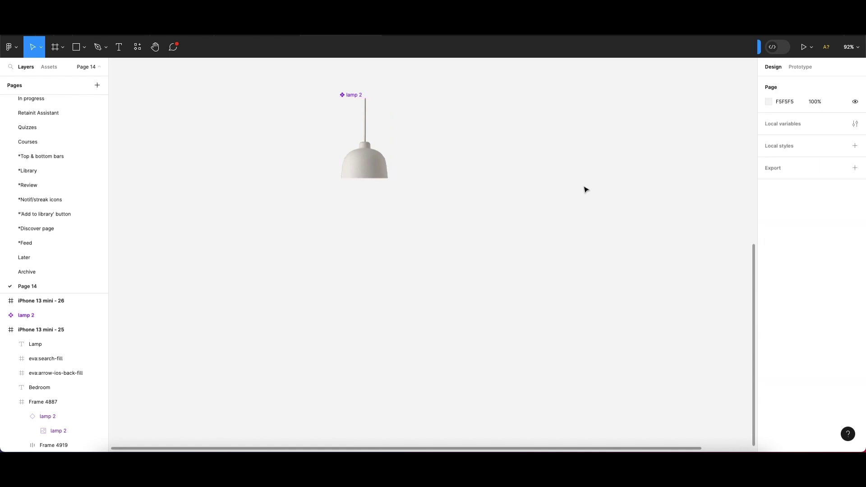
pyautogui.click(336, 97)
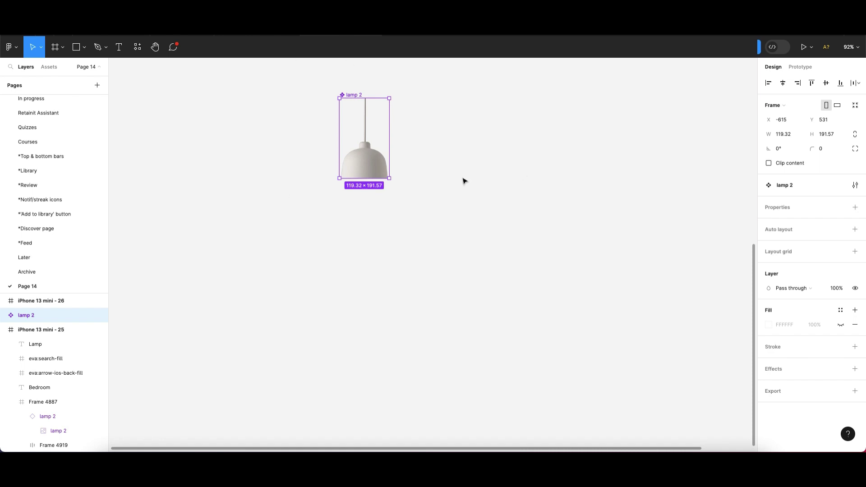
pyautogui.click(427, 155)
# Place a copy of the ON screen's card and glow on the empty canvas below the unlit lamp component
pyautogui.scroll(10, 428, 195)
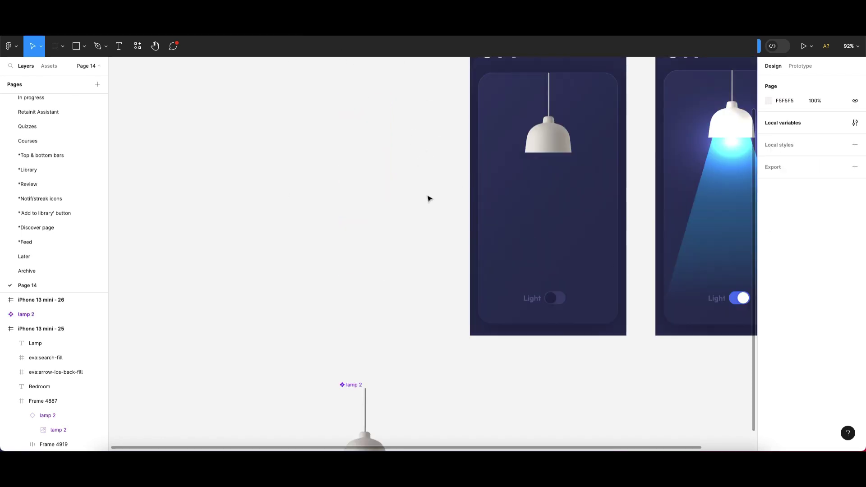
pyautogui.click(663, 213)
pyautogui.keyDown('shift'); pyautogui.keyDown('super'); pyautogui.click(670, 257); pyautogui.keyUp('super'); pyautogui.keyUp('shift')
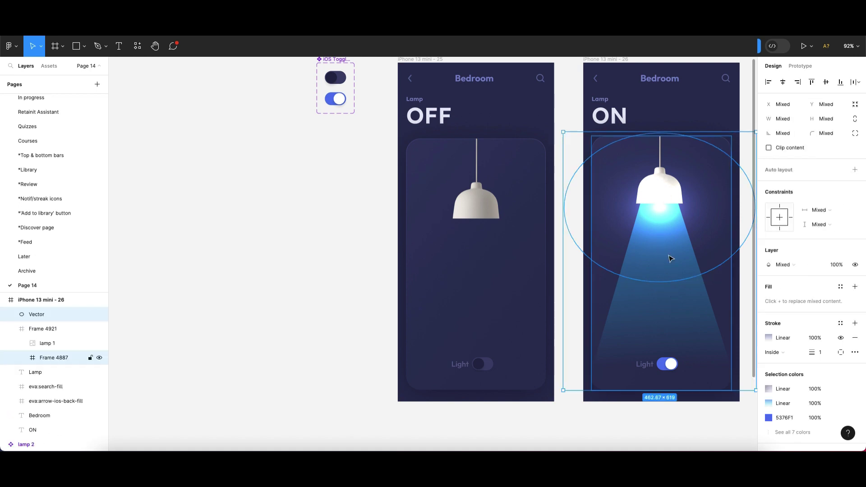
pyautogui.scroll(-2, 664, 180)
pyautogui.scroll(-5, 632, 270)
pyautogui.moveTo(664, 179); pyautogui.dragTo(348, 298)
pyautogui.click(464, 280)
pyautogui.scroll(-2, 460, 284)
# Ungroup the copied card frame on the canvas so the glow, light beam and Light toggle become separate layers
pyautogui.click(295, 345)
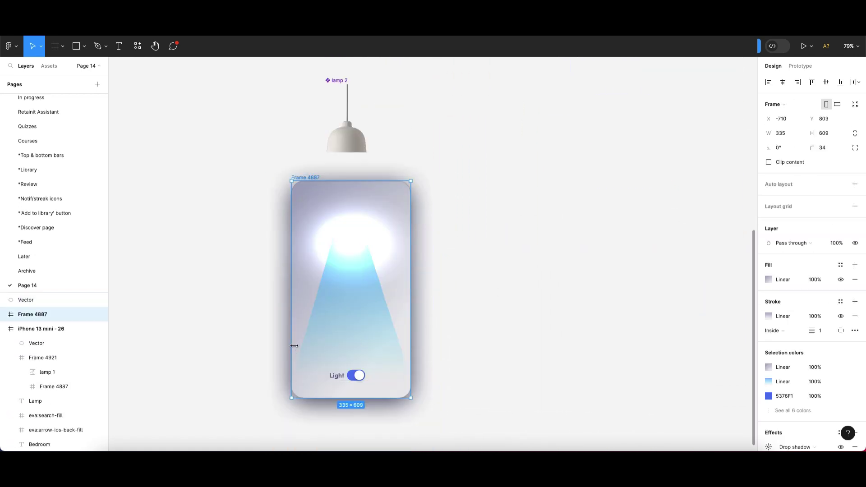
pyautogui.press('Delete')
pyautogui.press('super+z')
pyautogui.click(269, 217)
pyautogui.click(301, 178)
pyautogui.press('shift+super+g')
pyautogui.click(587, 181)
pyautogui.scroll(-1, 323, 249)
pyautogui.hscroll(-2, 315, 239)
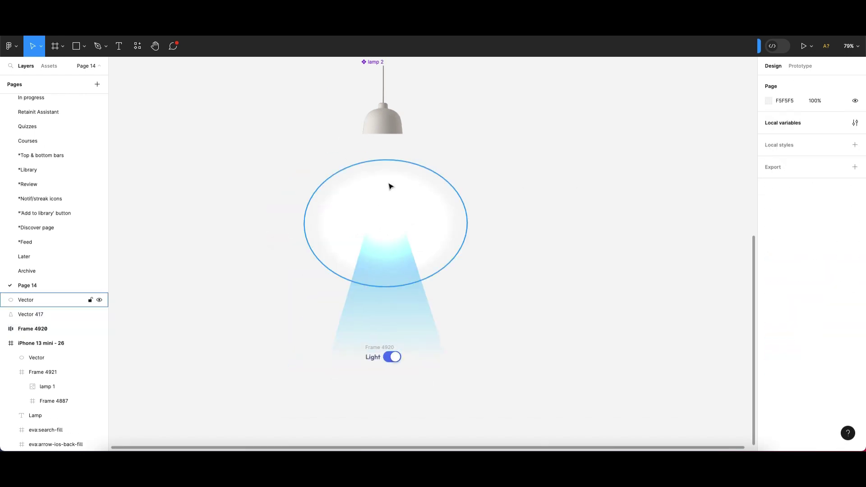
# Examine how the glow sits around the lit lamp on the ON screen and compare it with the OFF screen's lamp
pyautogui.scroll(-3, 390, 186)
pyautogui.scroll(3, 462, 218)
pyautogui.scroll(5, 595, 194)
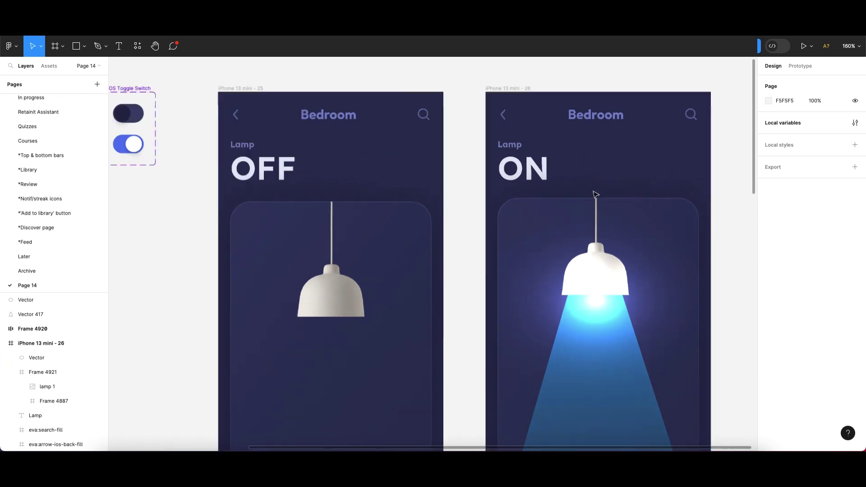
pyautogui.scroll(-3, 594, 194)
pyautogui.click(608, 257)
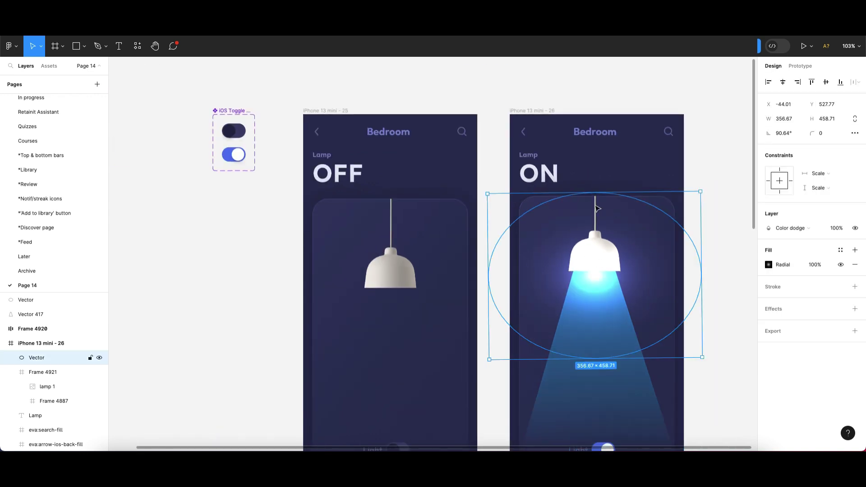
pyautogui.doubleClick(390, 269)
pyautogui.scroll(-1, 486, 166)
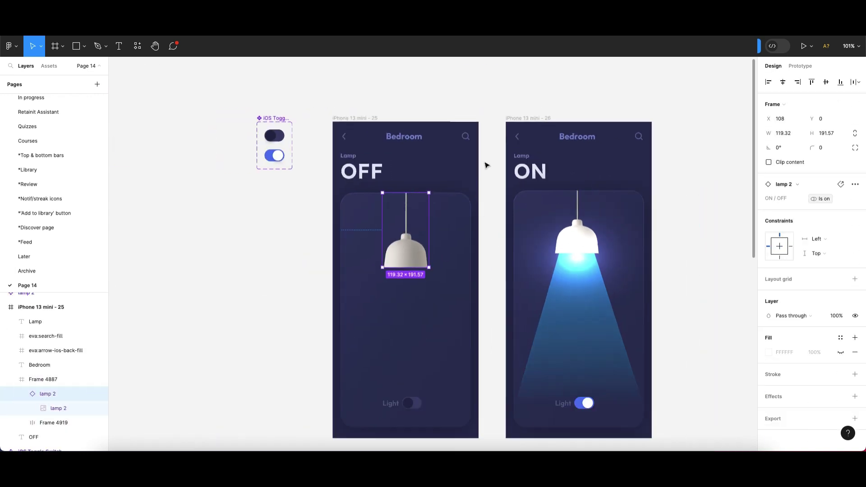
# Place a copy of the lamp component beside the glow on the canvas and detach the copy from its main component
pyautogui.scroll(-4, 486, 166)
pyautogui.scroll(-3, 404, 234)
pyautogui.scroll(4, 404, 233)
pyautogui.click(353, 194)
pyautogui.moveTo(354, 194); pyautogui.dragTo(488, 287)
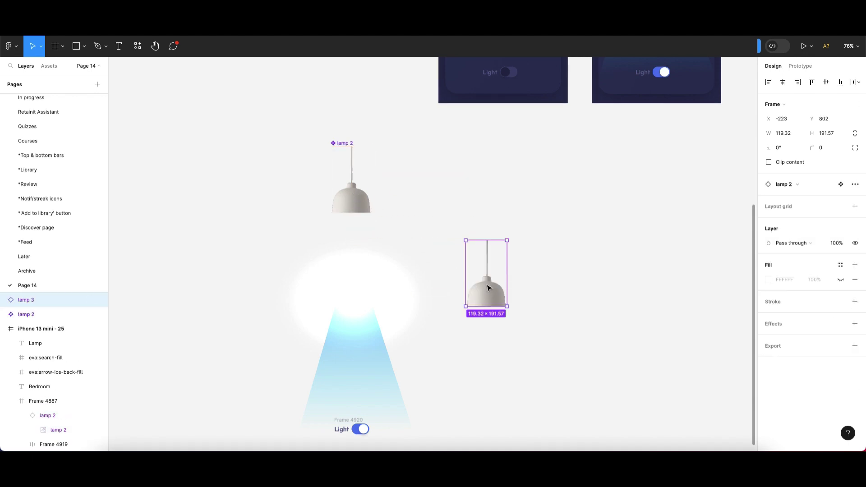
pyautogui.rightClick(488, 287)
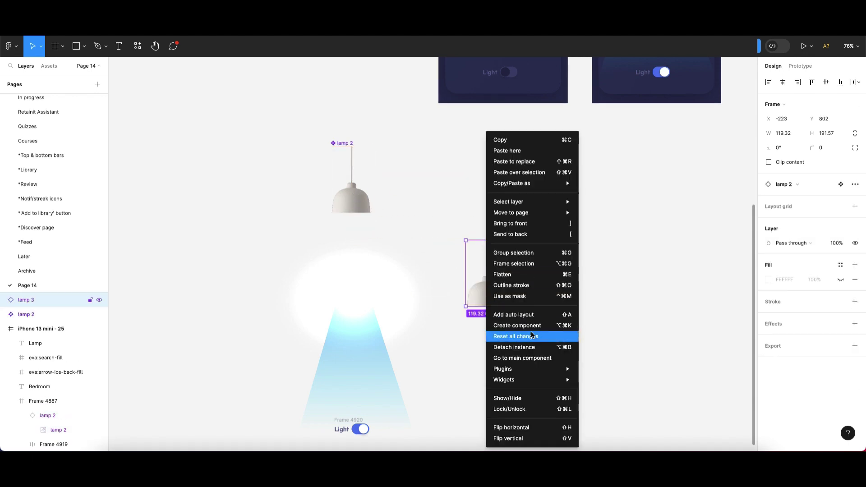
pyautogui.click(532, 347)
pyautogui.click(456, 226)
pyautogui.hscroll(-3, 442, 284)
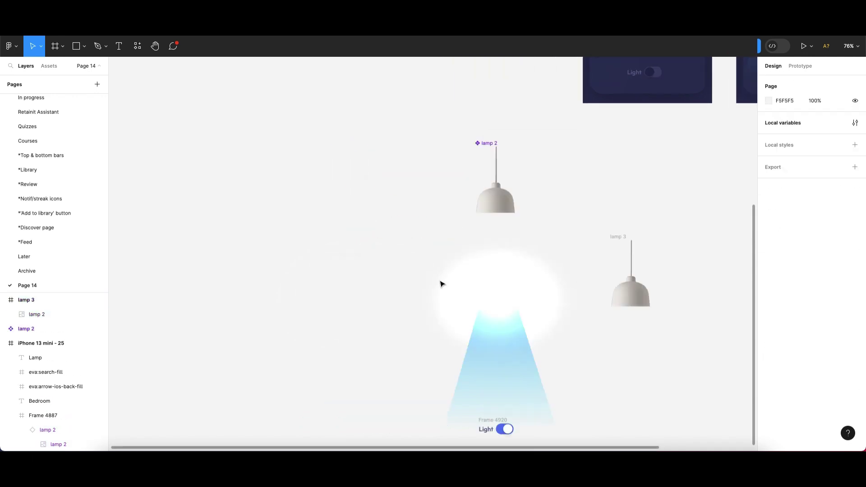
# Position the detached lamp directly below the lamp component and align the copied glow, beam and toggle with it
pyautogui.click(614, 238)
pyautogui.moveTo(615, 238); pyautogui.dragTo(482, 232)
pyautogui.scroll(-3, 479, 233)
pyautogui.moveTo(411, 188); pyautogui.dragTo(598, 374)
pyautogui.scroll(3, 519, 215)
pyautogui.moveTo(510, 212); pyautogui.dragTo(510, 217)
pyautogui.click(640, 220)
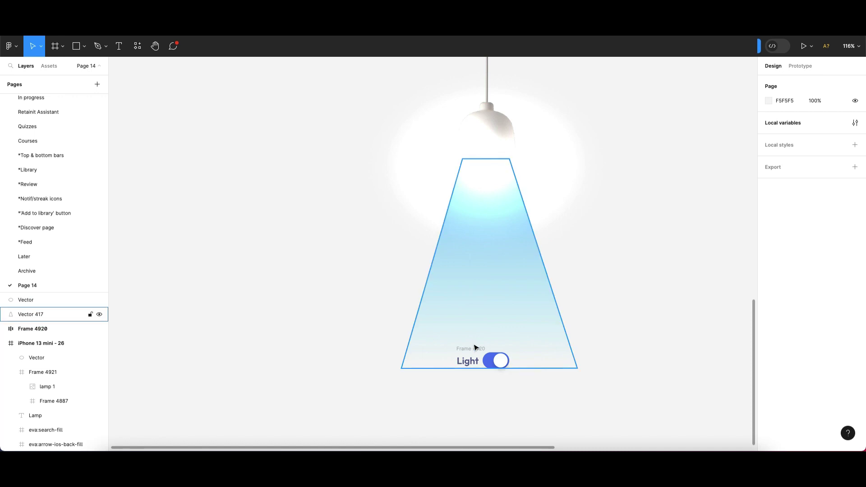
# Delete the copied Light label and toggle from the bottom of the light beam on the canvas
pyautogui.moveTo(444, 414); pyautogui.dragTo(546, 336)
pyautogui.moveTo(592, 399); pyautogui.dragTo(536, 334)
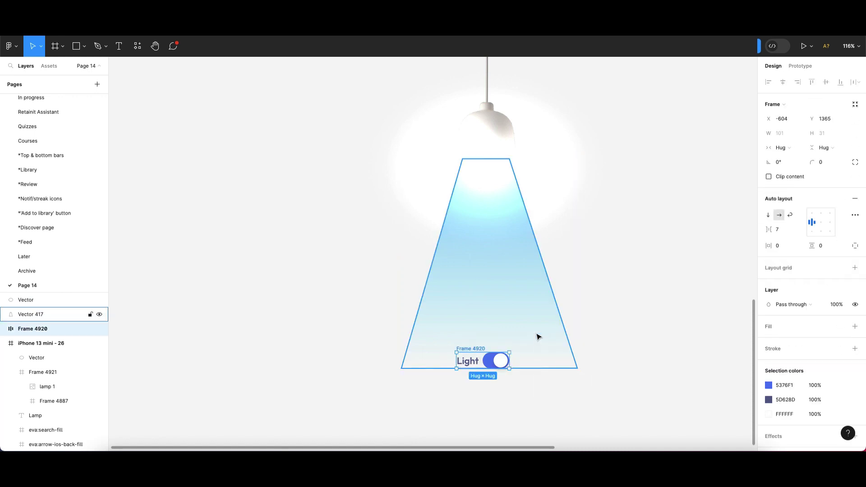
pyautogui.press('Delete')
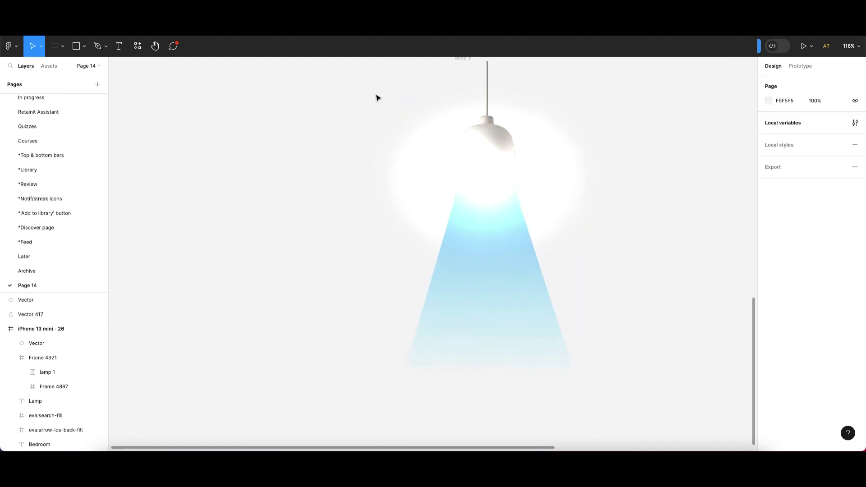
# Move the light beam slightly up so its narrow end meets the lower edge of the detached lamp's shade
pyautogui.scroll(2, 402, 107)
pyautogui.click(457, 133)
pyautogui.click(405, 179)
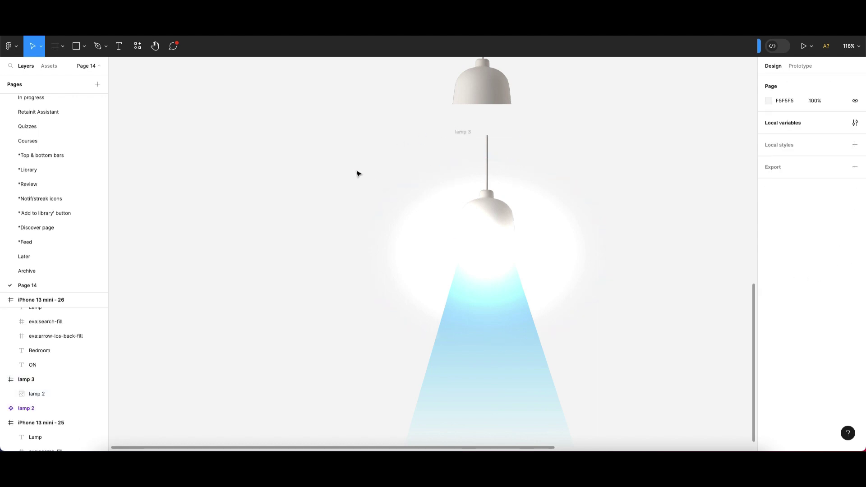
pyautogui.moveTo(356, 172); pyautogui.dragTo(637, 396)
pyautogui.scroll(1, 535, 235)
pyautogui.click(354, 233)
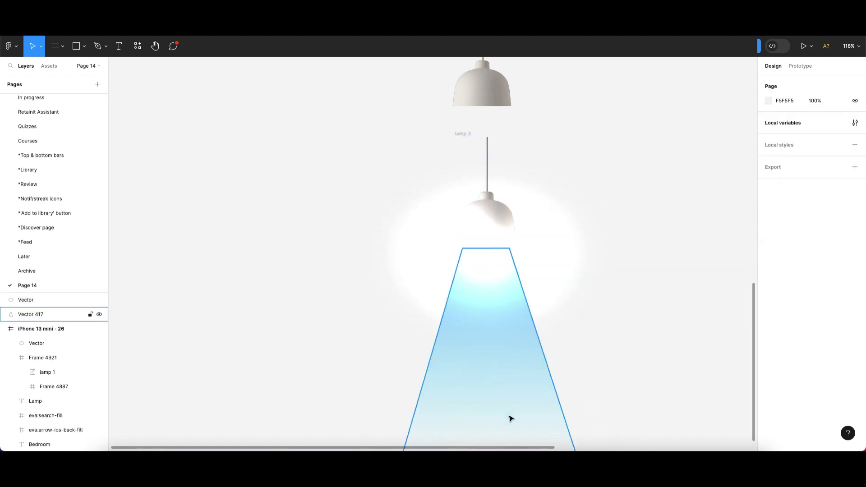
pyautogui.moveTo(509, 415); pyautogui.dragTo(508, 405)
pyautogui.click(347, 195)
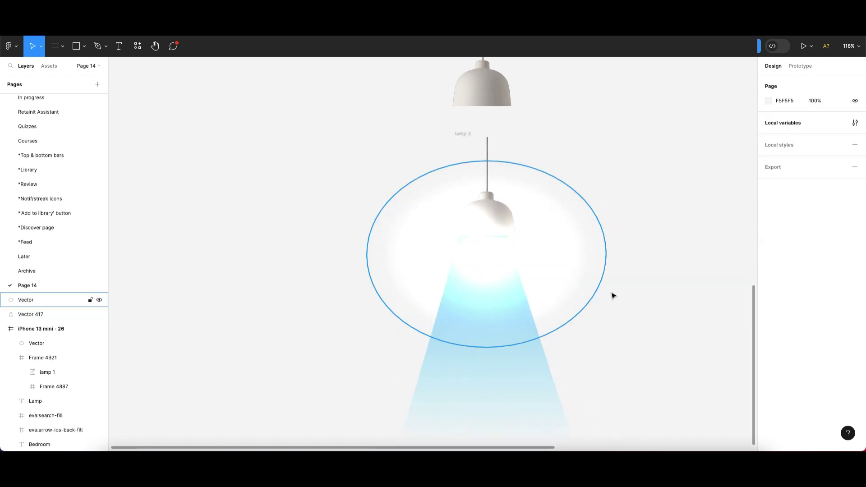
# Select the glow and light beam together and shift them slightly against the detached lamp's shade
pyautogui.click(450, 264)
pyautogui.click(485, 368)
pyautogui.keyDown('shift'); pyautogui.click(466, 236); pyautogui.keyUp('shift')
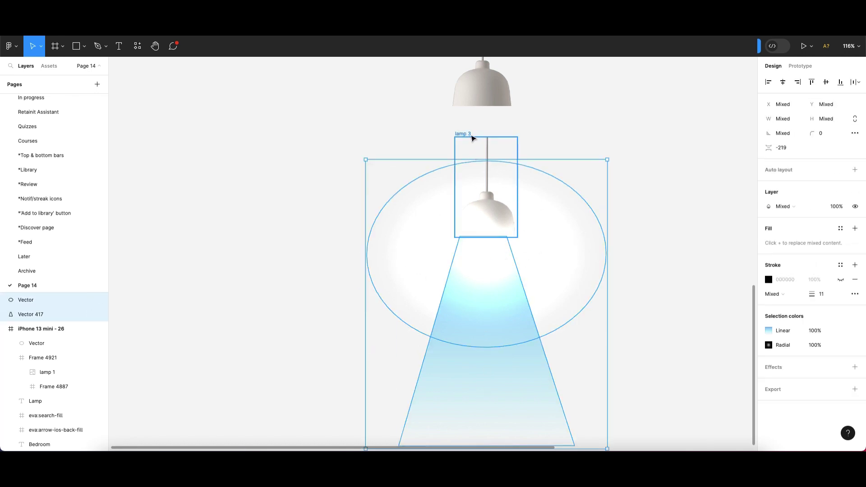
pyautogui.moveTo(447, 257); pyautogui.dragTo(485, 271)
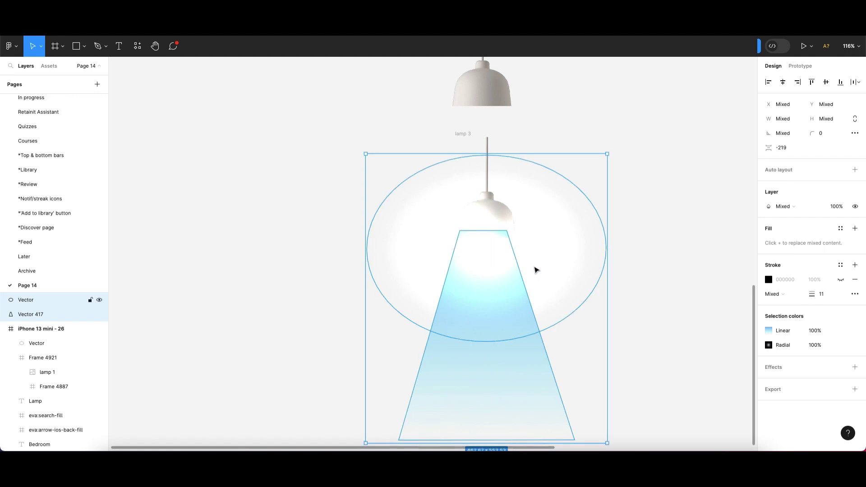
pyautogui.hotkey('shift', 'Down')
pyautogui.hotkey('shift', 'Left')
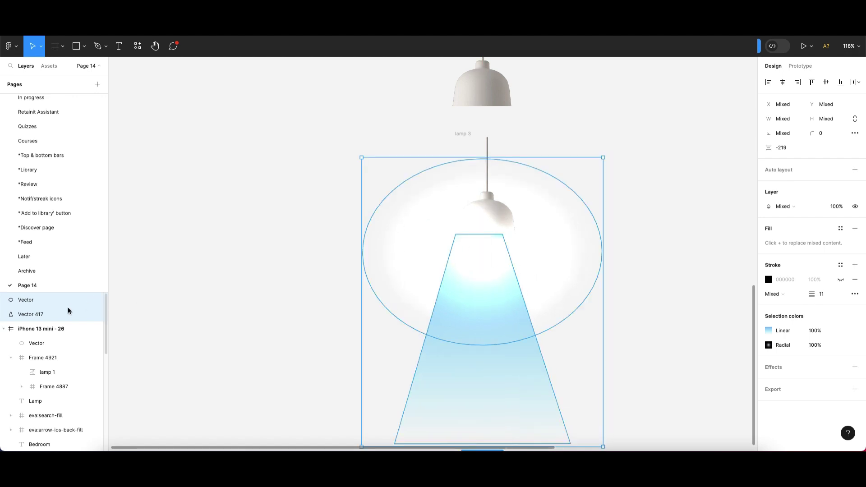
# Nest the glow and light beam inside the detached lamp's frame, lamp 3
pyautogui.click(41, 317)
pyautogui.click(469, 131)
pyautogui.click(467, 133)
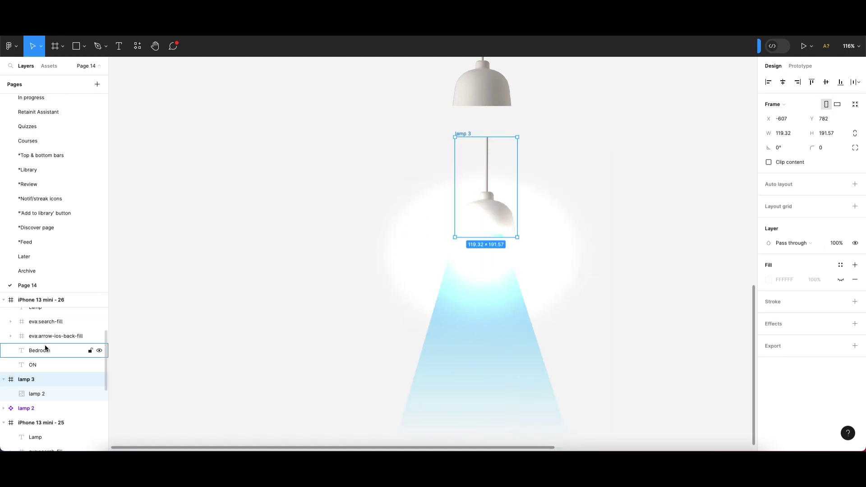
pyautogui.moveTo(490, 280); pyautogui.dragTo(495, 197)
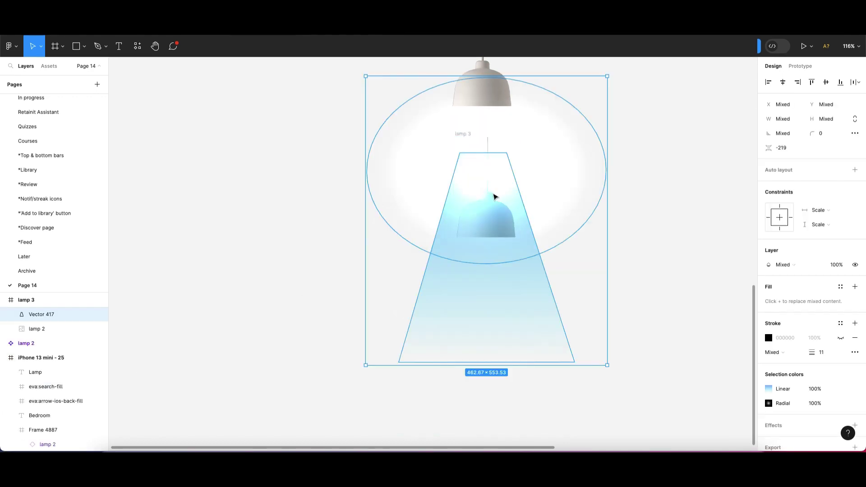
# Nudge the nested glow and light beam down and sideways until they line up under the lamp's shade
pyautogui.hotkey('shift', 'Down')
pyautogui.hotkey('shift', 'Down')
pyautogui.hotkey('shift', 'Down')
pyautogui.hotkey('shift', 'Down')
pyautogui.hotkey('shift', 'Down')
pyautogui.hotkey('shift', 'Down')
pyautogui.hotkey('shift', 'Down')
pyautogui.hotkey('shift', 'Down')
pyautogui.hotkey('shift', 'Down')
pyautogui.hotkey('shift', 'Down')
pyautogui.hotkey('shift', 'Down')
pyautogui.hotkey('shift', 'Down')
pyautogui.hotkey('shift', 'Down')
pyautogui.hotkey('shift', 'Down')
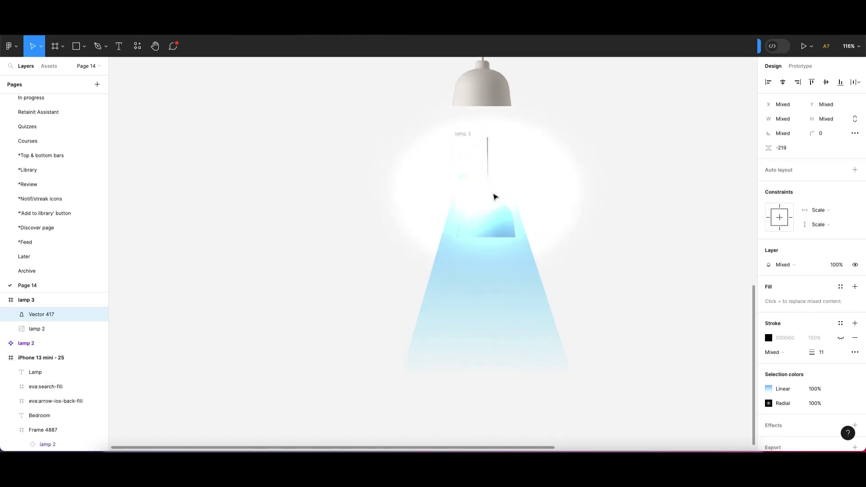
pyautogui.hotkey('shift', 'Down')
pyautogui.hotkey('shift', 'Down')
pyautogui.hotkey('shift', 'Down')
pyautogui.hotkey('shift', 'Down')
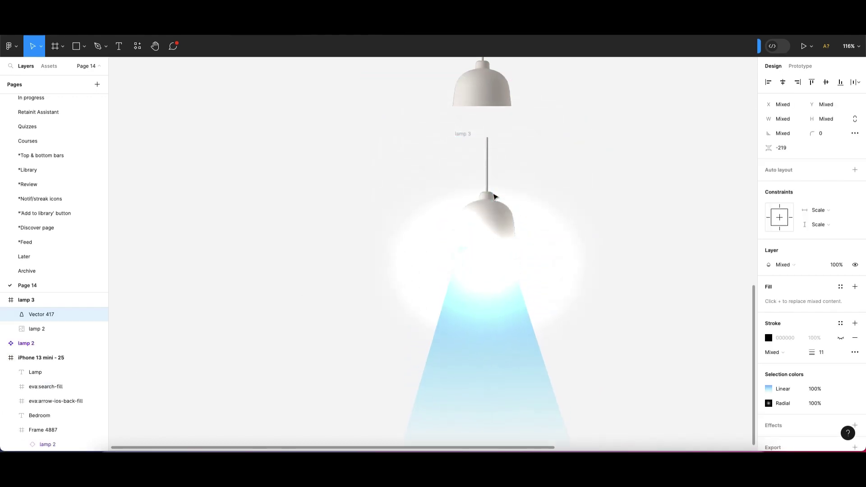
pyautogui.press('Left')
pyautogui.press('Left')
pyautogui.press('Left')
pyautogui.press('Left')
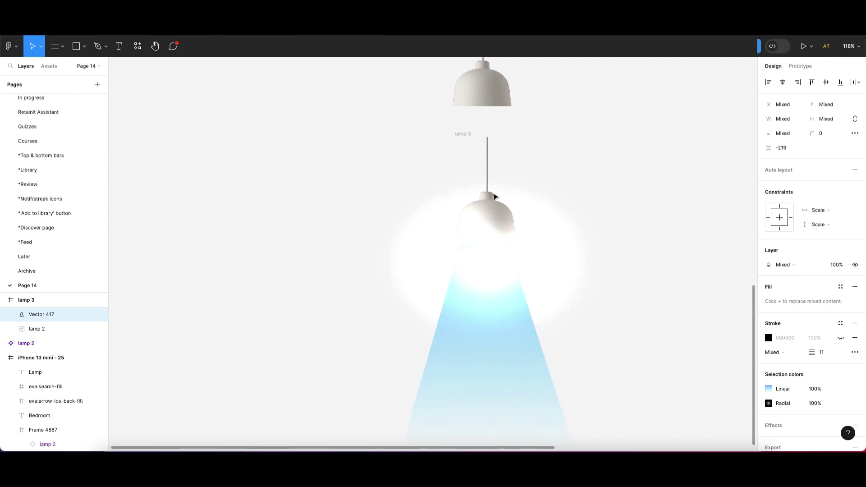
pyautogui.click(587, 178)
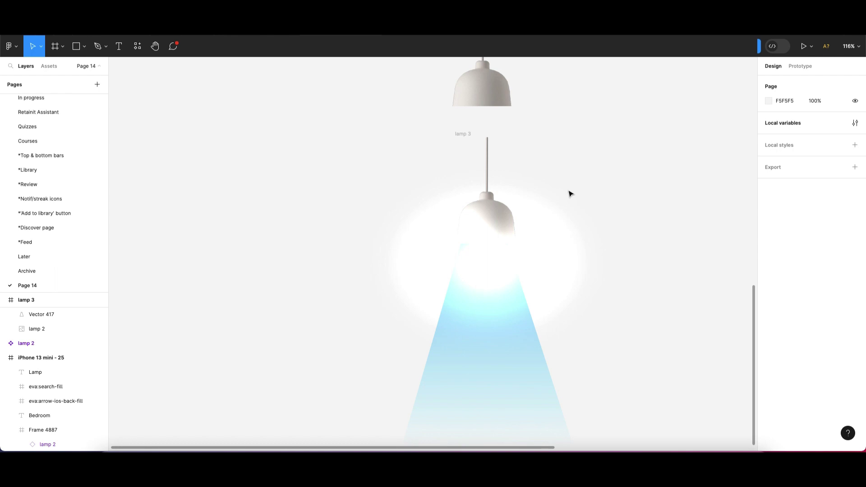
# Try moving the lit lamp frame with its glow and beam, undo the move, and turn the frame into a component
pyautogui.hscroll(3, 364, 197)
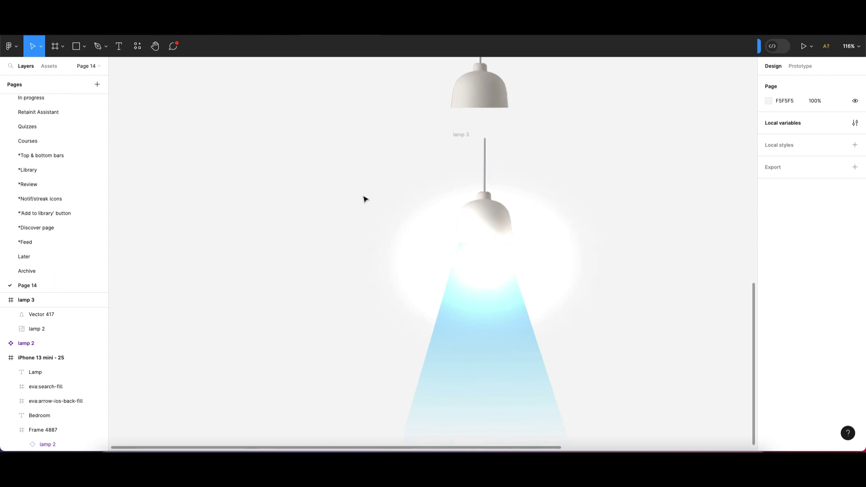
pyautogui.click(433, 137)
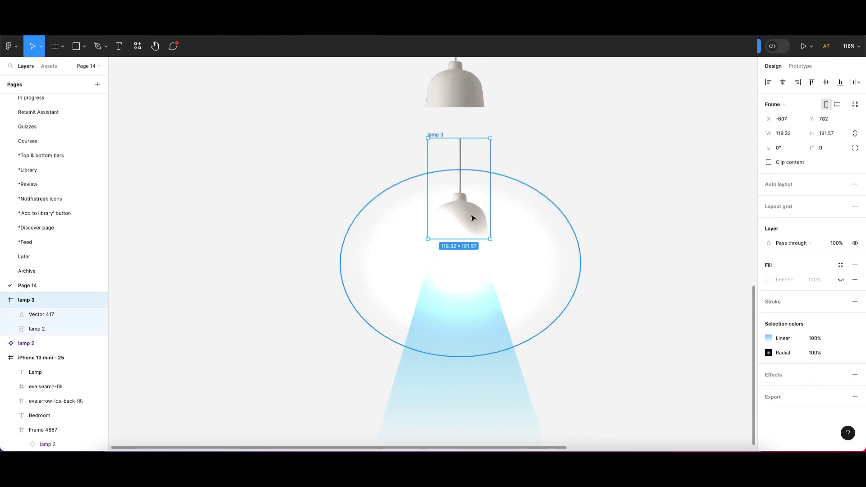
pyautogui.moveTo(437, 137); pyautogui.dragTo(457, 136)
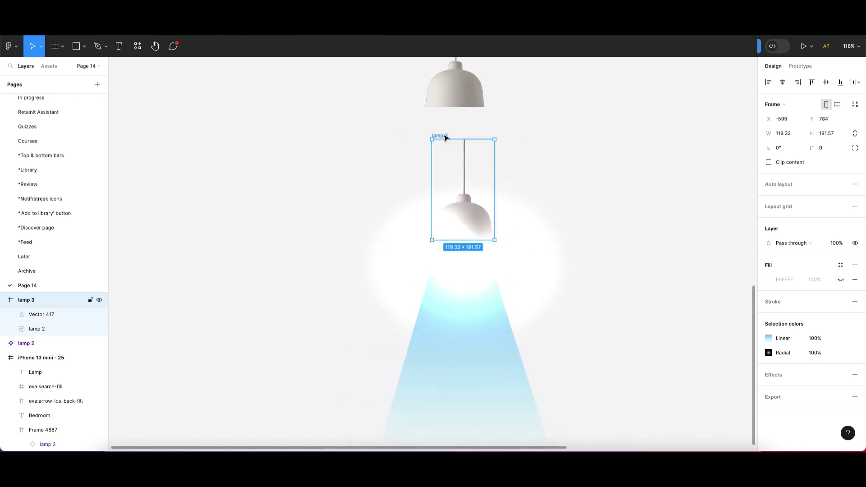
pyautogui.hotkey('ctrl', 'alt', 'k')
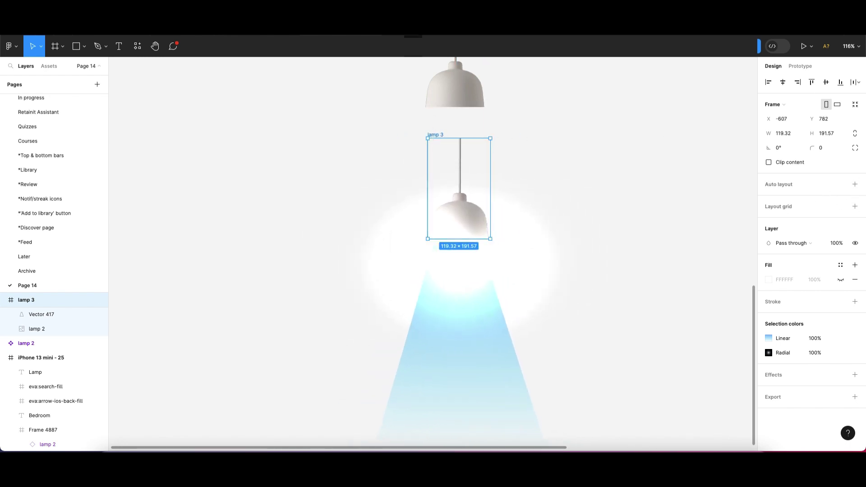
pyautogui.click(361, 133)
pyautogui.click(449, 136)
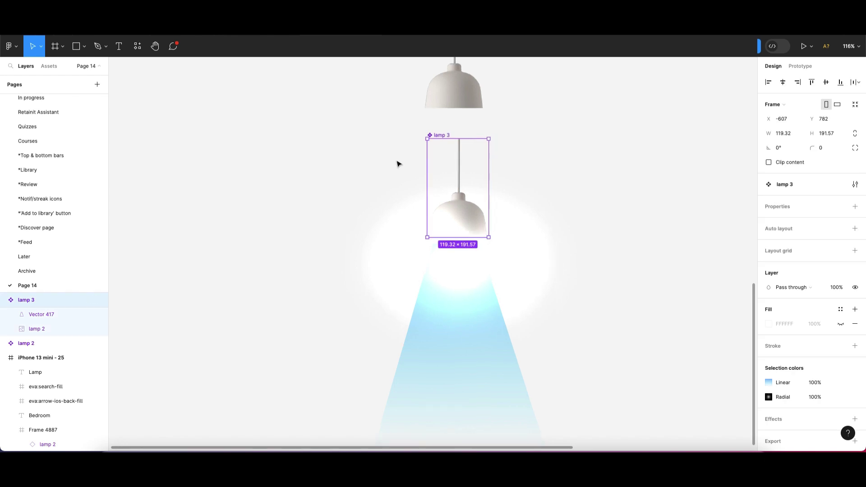
pyautogui.click(394, 161)
pyautogui.scroll(-2, 393, 160)
pyautogui.scroll(3, 375, 154)
pyautogui.scroll(-1, 398, 153)
pyautogui.click(418, 166)
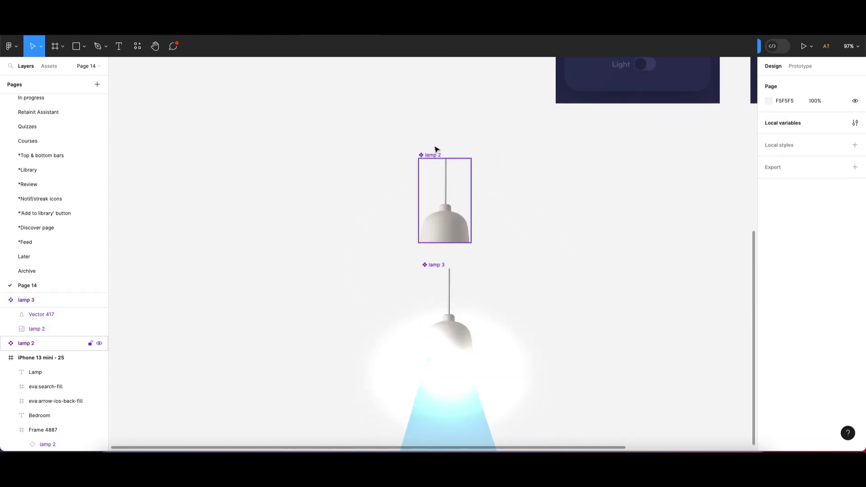
# Move the unlit lamp component so it lines up directly above the lit lamp component
pyautogui.moveTo(440, 153); pyautogui.dragTo(440, 152)
pyautogui.scroll(-3, 406, 259)
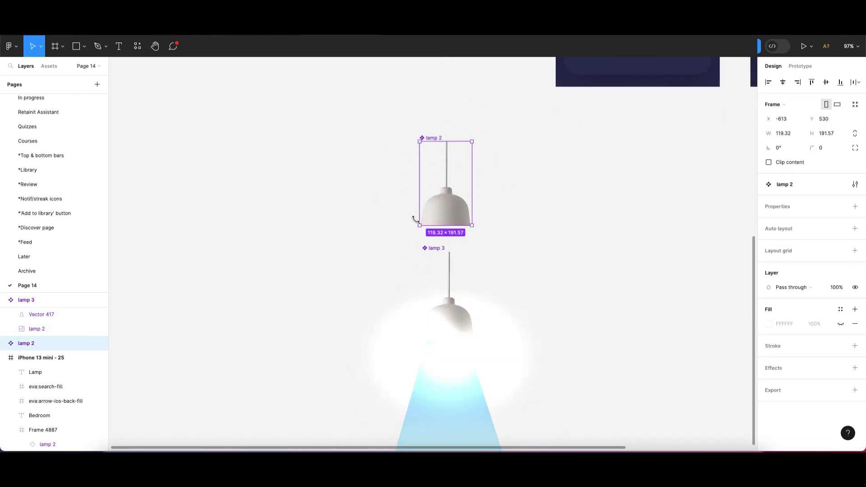
pyautogui.click(421, 111)
pyautogui.moveTo(431, 85); pyautogui.dragTo(435, 94)
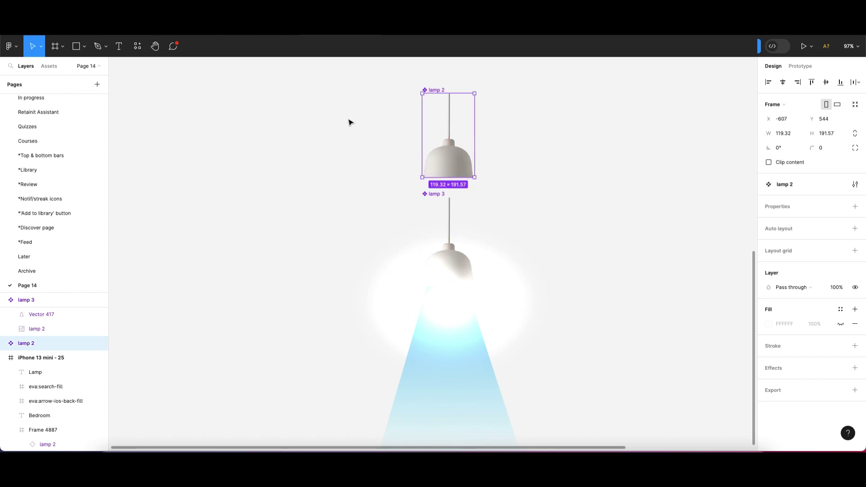
# Combine the unlit and lit lamp components as variants of one component set
pyautogui.click(523, 118)
pyautogui.moveTo(370, 69); pyautogui.dragTo(629, 353)
pyautogui.click(814, 216)
pyautogui.click(559, 152)
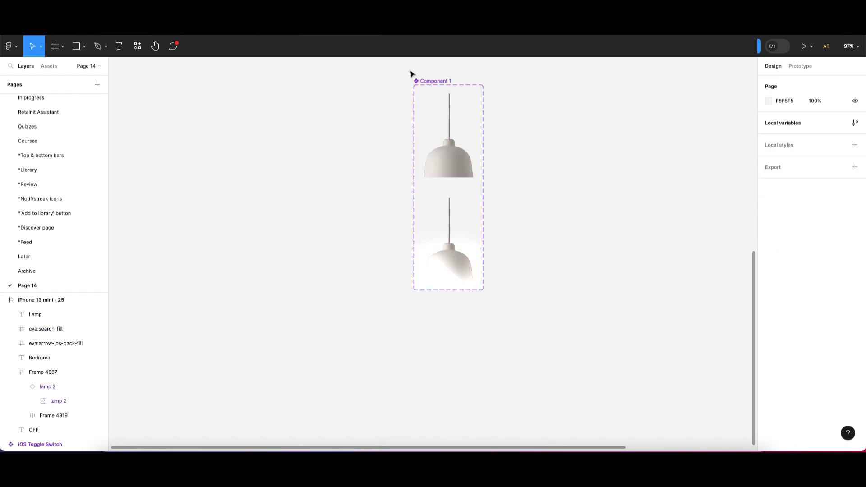
# Enlarge the lamp component set to enclose the whole glow and light beam, and center both lamp variants inside it
pyautogui.scroll(-5, 424, 262)
pyautogui.click(461, 282)
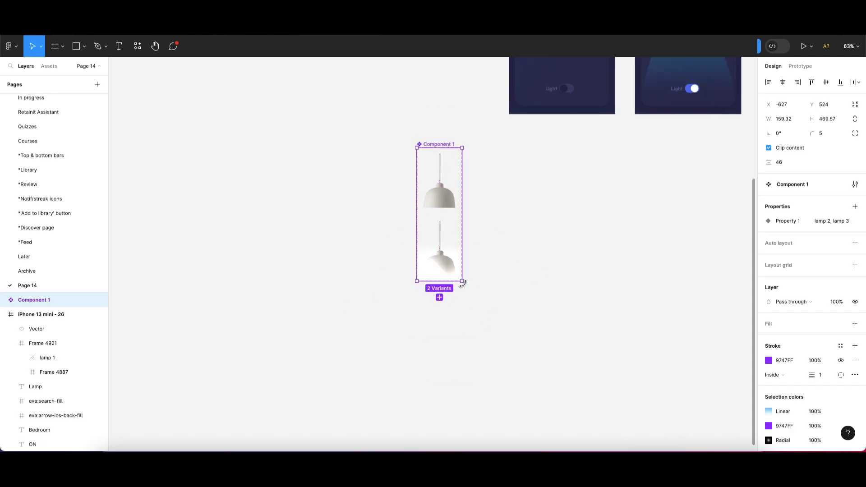
pyautogui.moveTo(462, 281); pyautogui.dragTo(517, 414)
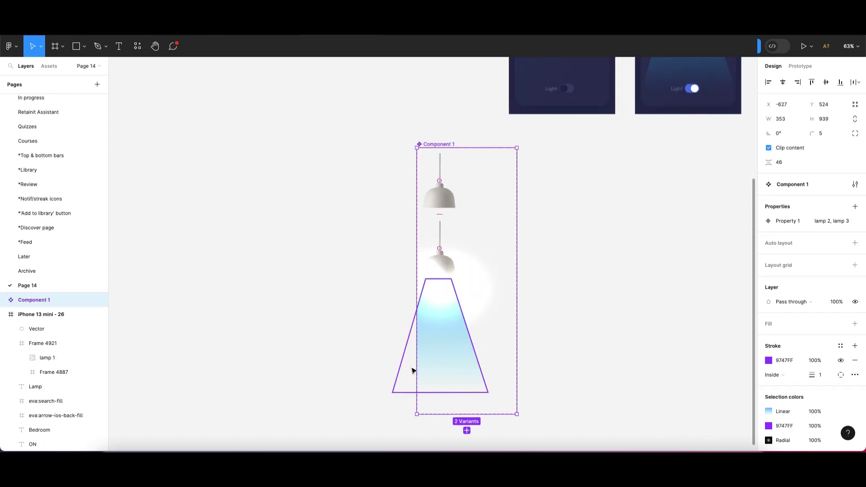
pyautogui.moveTo(413, 360); pyautogui.dragTo(356, 359)
pyautogui.click(329, 124)
pyautogui.moveTo(328, 124); pyautogui.dragTo(460, 416)
pyautogui.moveTo(387, 272); pyautogui.dragTo(444, 272)
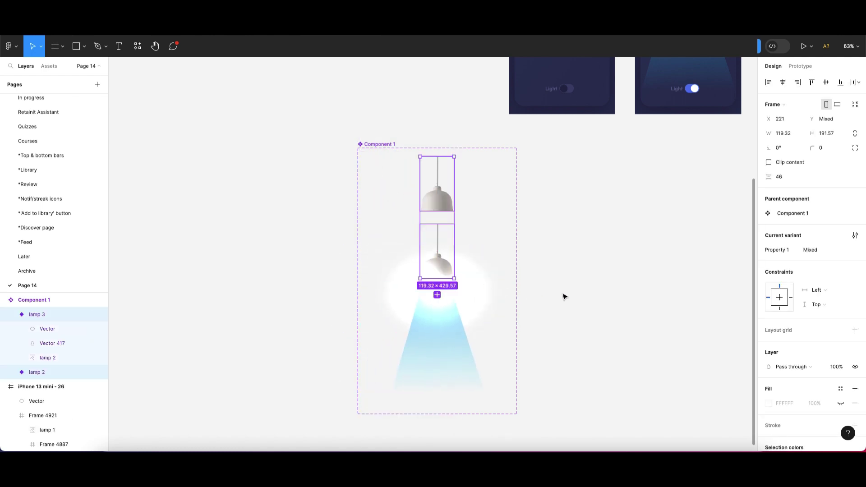
pyautogui.click(599, 296)
pyautogui.click(388, 145)
pyautogui.scroll(-1, 348, 196)
pyautogui.click(348, 195)
pyautogui.scroll(2, 448, 189)
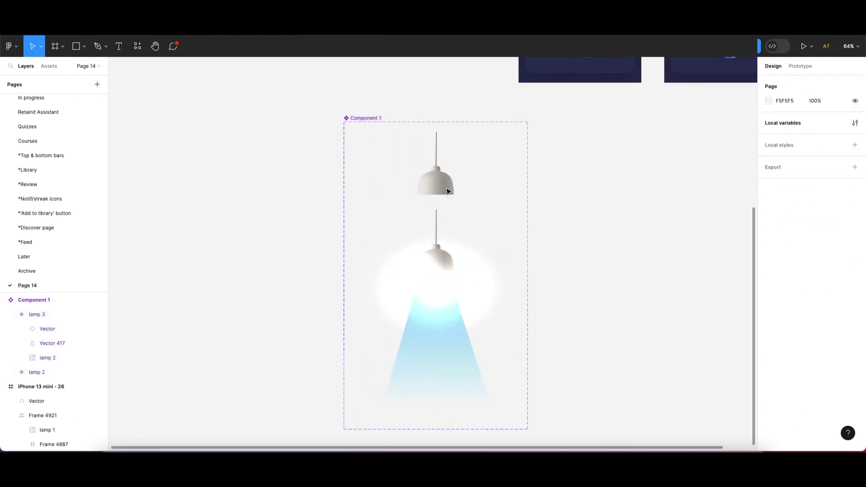
# Add a prototype interaction to the unlit lamp variant
pyautogui.click(376, 123)
pyautogui.click(432, 158)
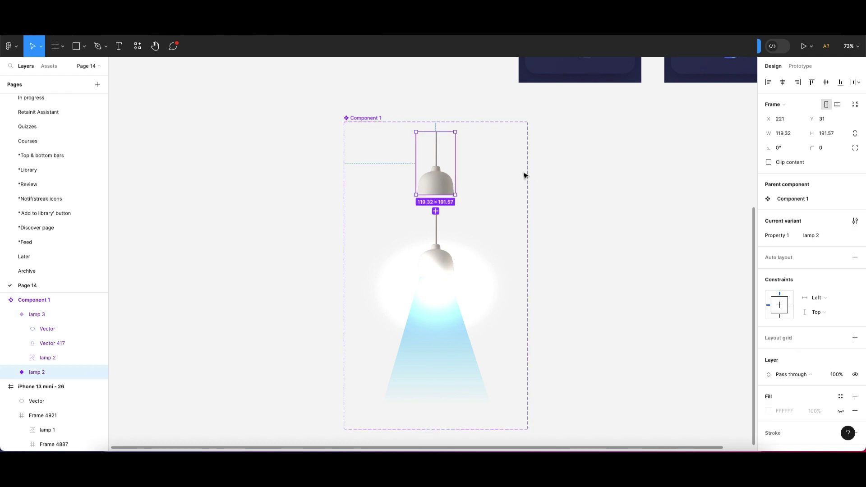
pyautogui.click(800, 66)
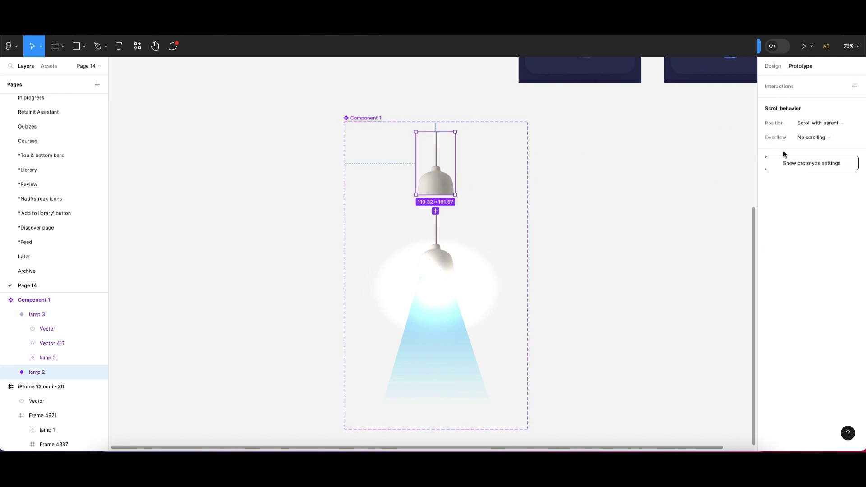
pyautogui.click(854, 86)
pyautogui.moveTo(701, 96); pyautogui.dragTo(545, 121)
pyautogui.scroll(2, 491, 135)
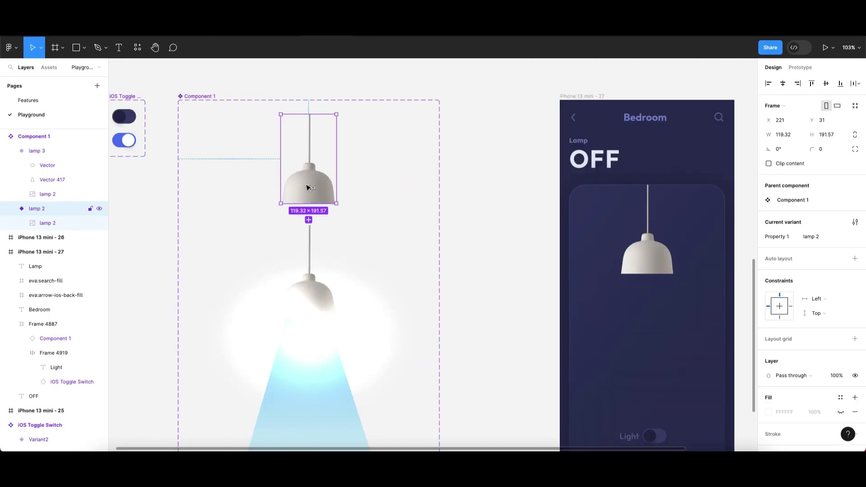
# Rename the lamp's variant property as ON/OFF, with the value FALSE for the unlit lamp and TRUE for the lit one
pyautogui.doubleClick(779, 238)
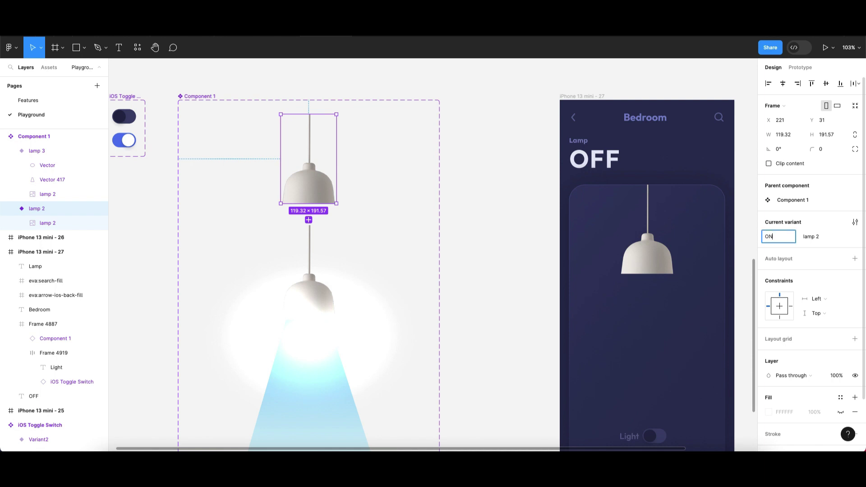
pyautogui.doubleClick(824, 237)
pyautogui.write('FALSE')
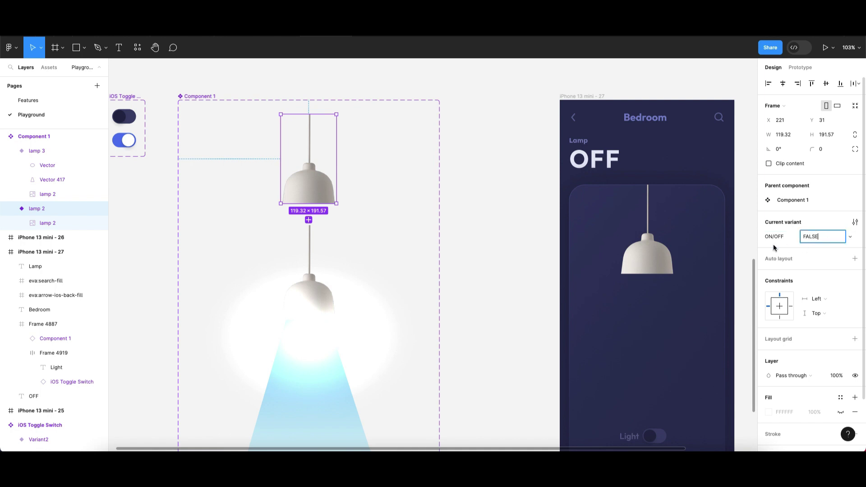
pyautogui.click(318, 266)
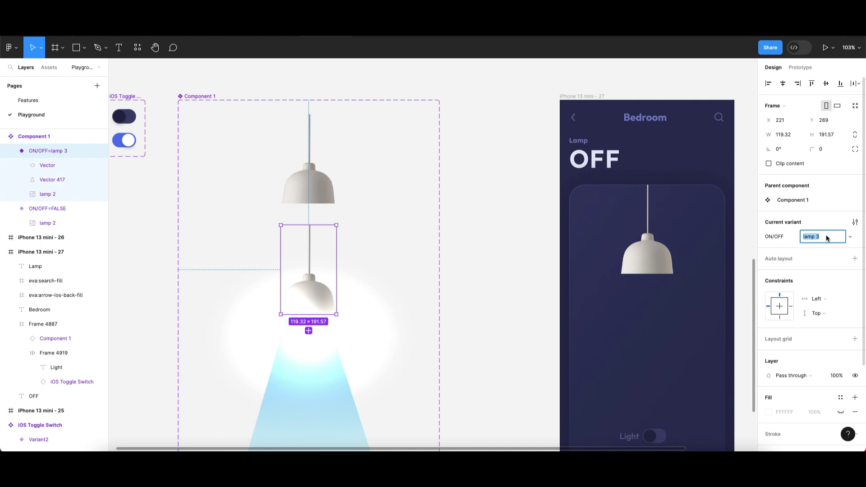
pyautogui.press('BackSpace')
pyautogui.click(496, 214)
# Place a copy of the unlit lamp beside the Bedroom screen and test its ON/OFF property by switching it repeatedly, ending off
pyautogui.moveTo(317, 183); pyautogui.dragTo(524, 232)
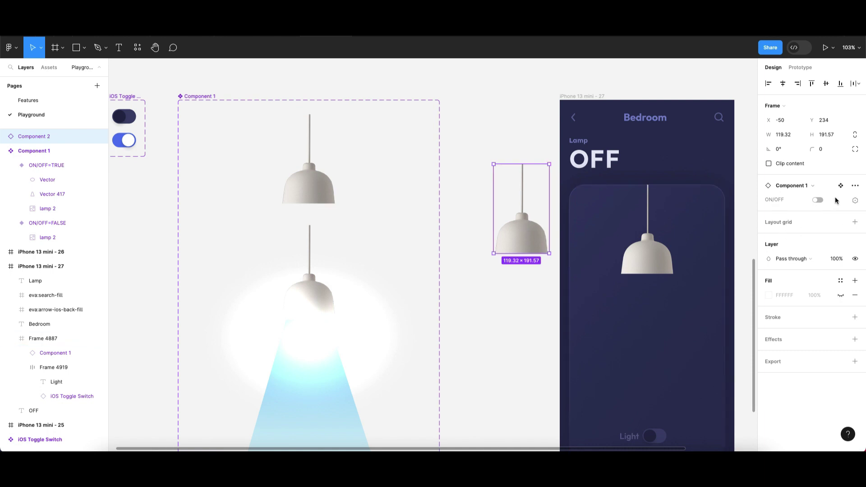
pyautogui.click(818, 202)
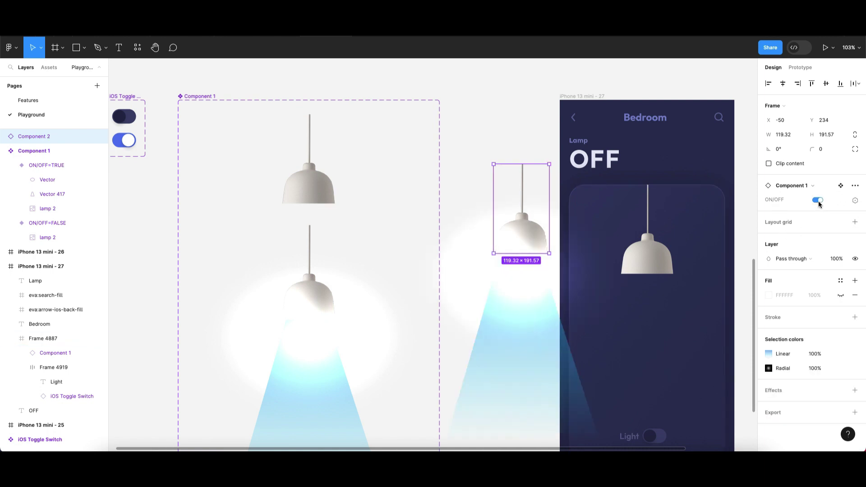
pyautogui.click(817, 202)
pyautogui.click(818, 201)
pyautogui.click(818, 202)
pyautogui.click(818, 201)
pyautogui.click(818, 201)
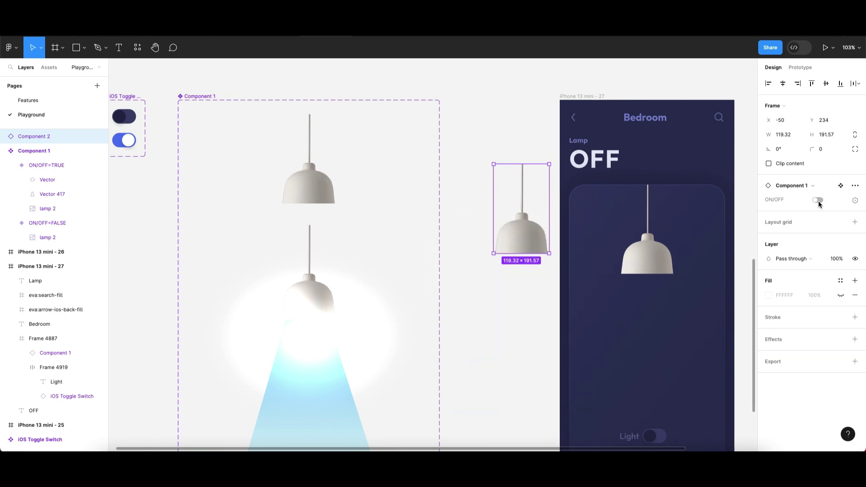
# Replace the existing lamp in the Bedroom screen with the newly copied lamp instance
pyautogui.click(638, 246)
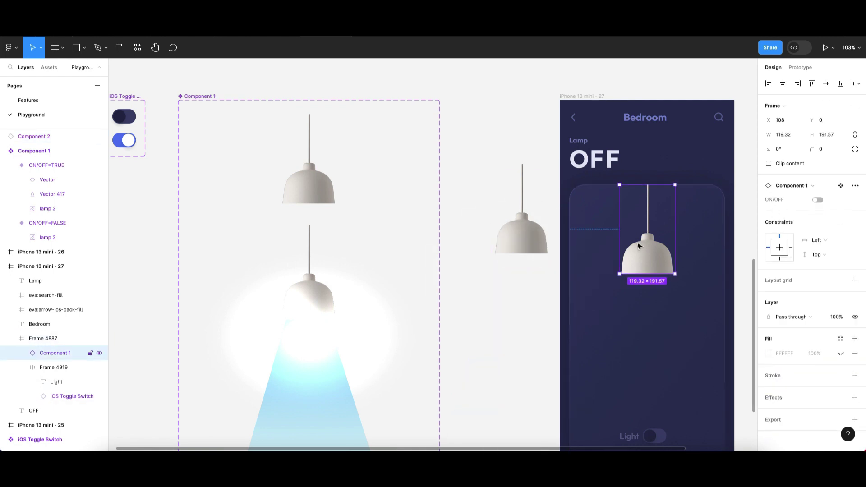
pyautogui.press('Delete')
pyautogui.moveTo(528, 234); pyautogui.dragTo(656, 249)
pyautogui.hscroll(3, 721, 234)
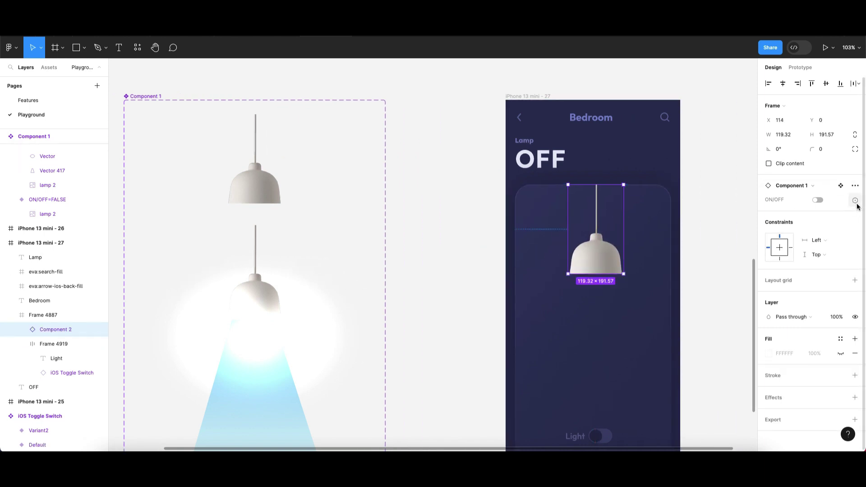
# Bind the Bedroom lamp's ON/OFF property to the Is on variable
pyautogui.click(855, 201)
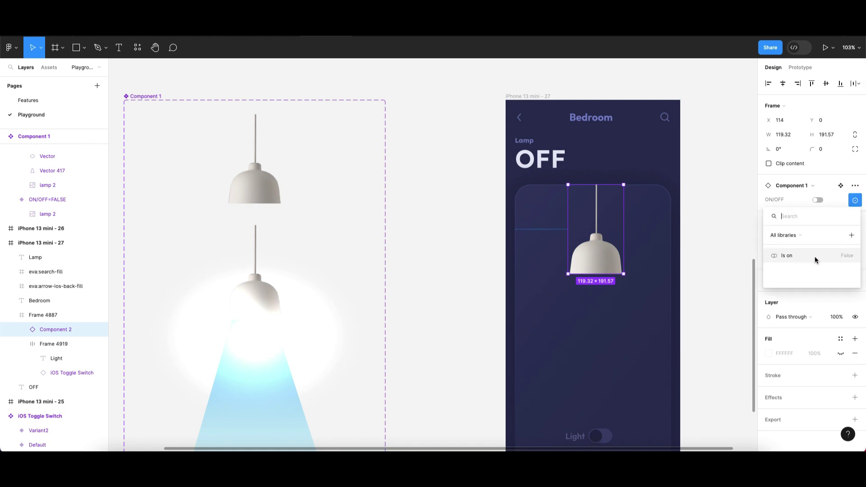
pyautogui.click(797, 254)
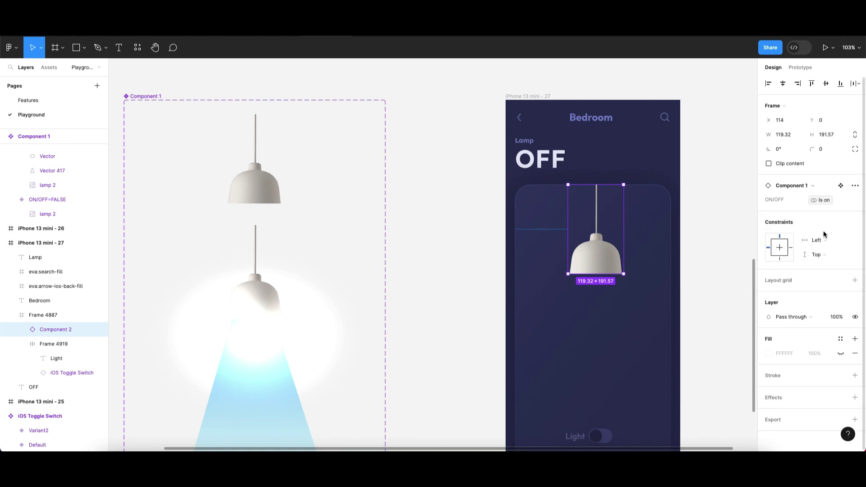
pyautogui.scroll(-2, 477, 180)
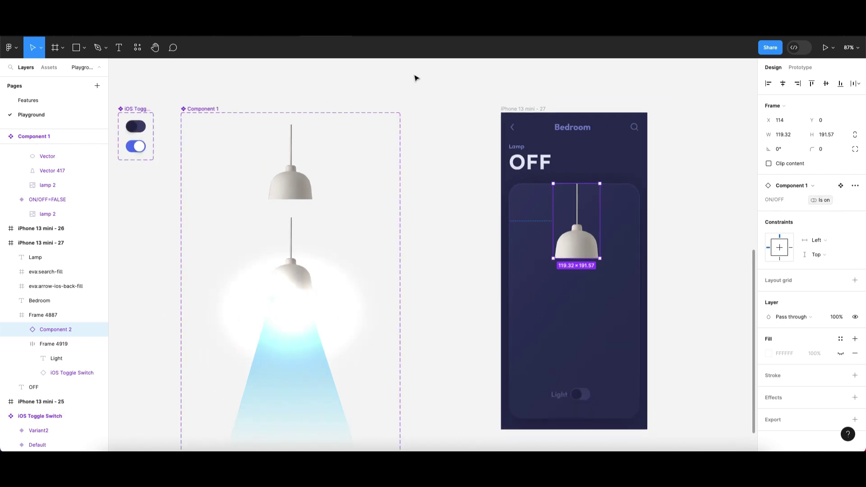
# Shift the lamp slightly sideways to center it in the Bedroom screen's card
pyautogui.scroll(2, 567, 228)
pyautogui.moveTo(582, 238); pyautogui.dragTo(580, 238)
pyautogui.hscroll(2, 646, 290)
pyautogui.scroll(-2, 647, 290)
pyautogui.click(646, 290)
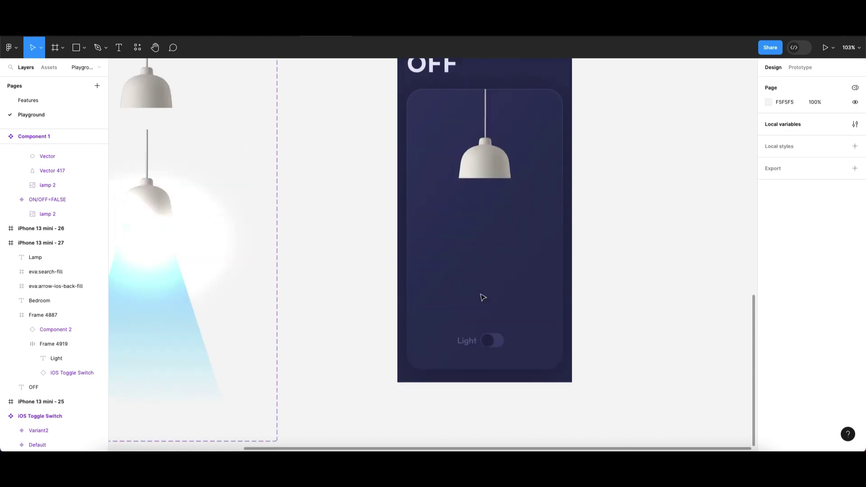
# Examine the Light toggle in the Bedroom screen and the Default variant of the iOS Toggle Switch component
pyautogui.scroll(2, 483, 296)
pyautogui.scroll(-3, 509, 361)
pyautogui.click(496, 357)
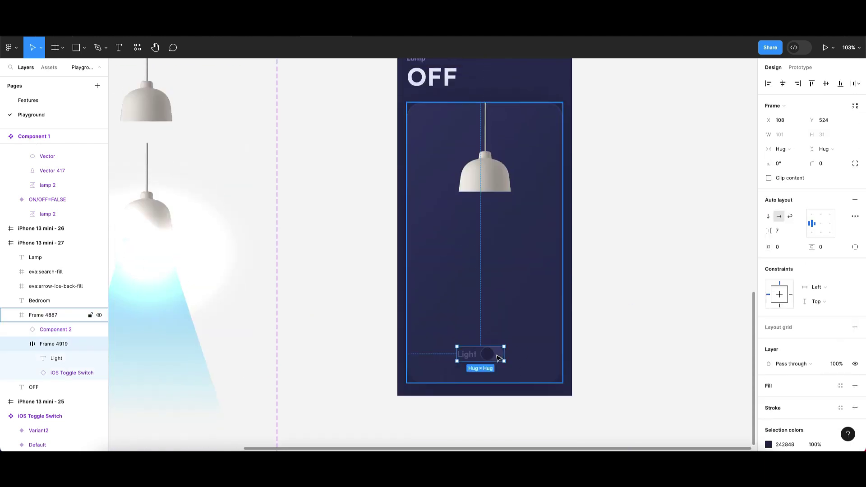
pyautogui.doubleClick(497, 356)
pyautogui.click(631, 345)
pyautogui.scroll(-2, 579, 330)
pyautogui.hscroll(-5, 579, 330)
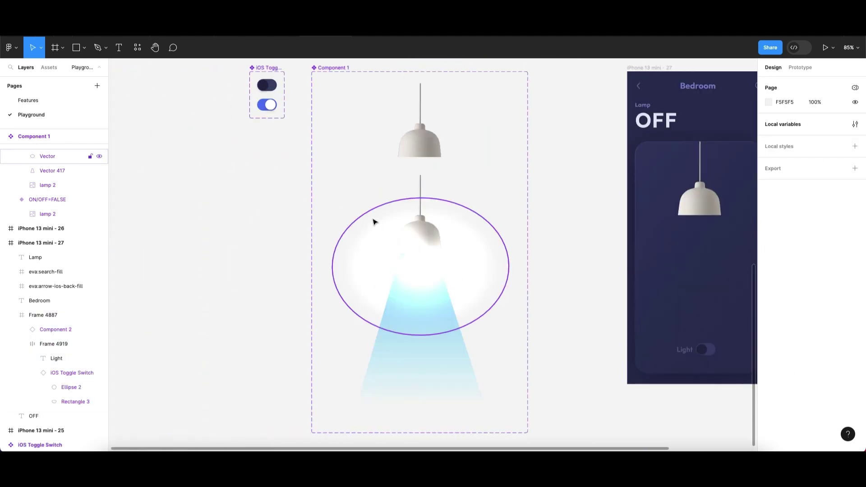
pyautogui.scroll(4, 314, 120)
pyautogui.scroll(5, 315, 126)
pyautogui.click(377, 132)
pyautogui.scroll(-5, 311, 154)
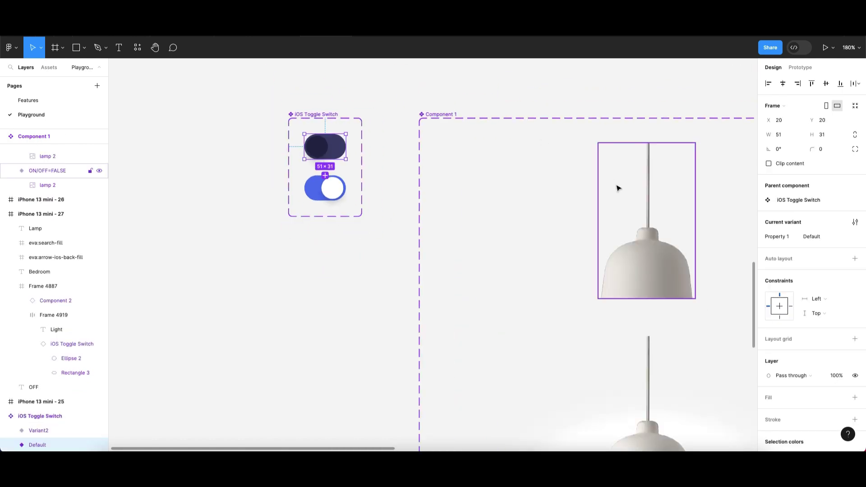
pyautogui.scroll(-3, 438, 250)
pyautogui.scroll(5, 433, 217)
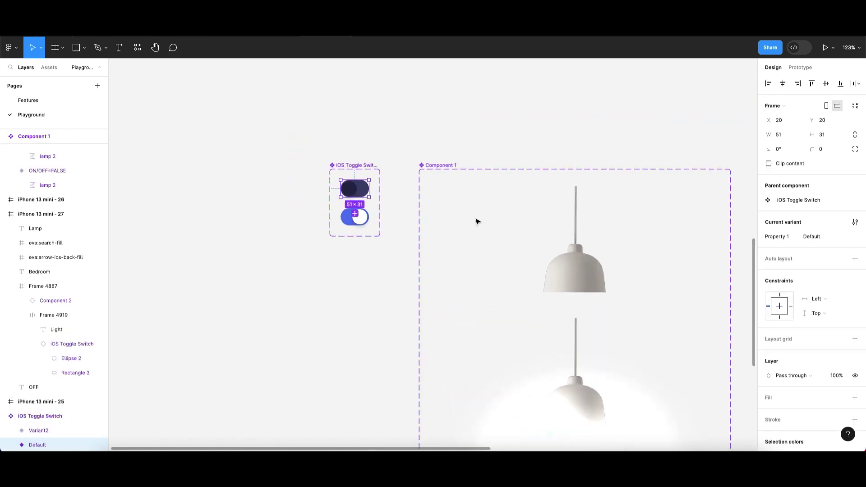
# Review the tap interactions of both toggle variants, checking the variant changes and the Set variable actions for Is on
pyautogui.click(799, 68)
pyautogui.scroll(1, 374, 202)
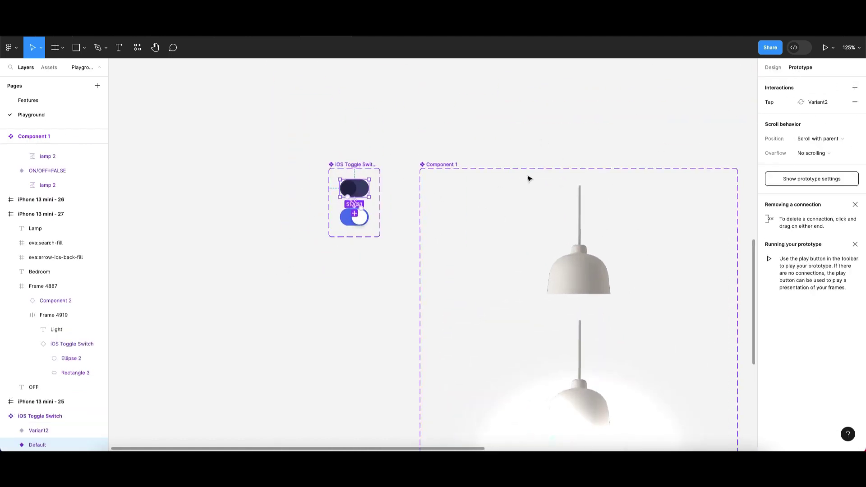
pyautogui.click(392, 154)
pyautogui.scroll(5, 360, 204)
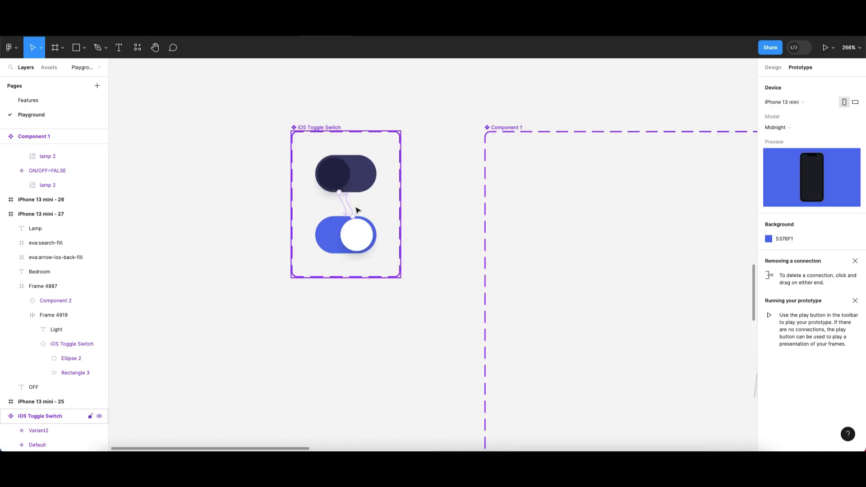
pyautogui.click(348, 207)
pyautogui.scroll(-1, 334, 227)
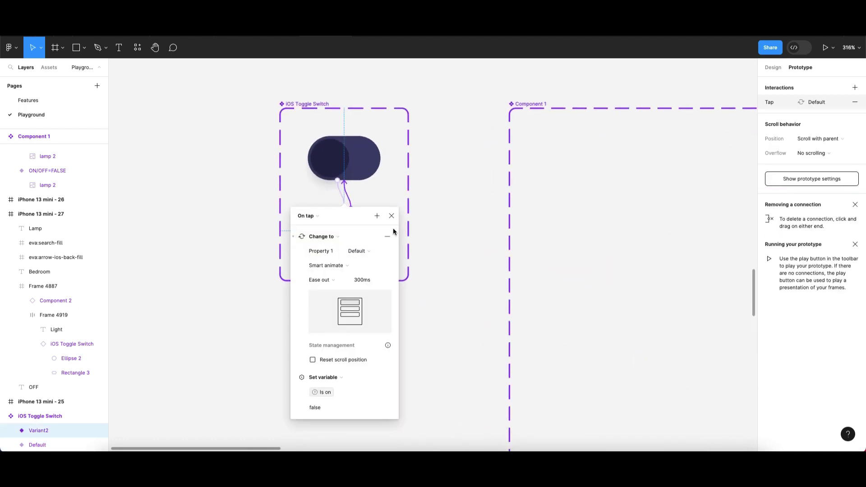
pyautogui.click(382, 177)
pyautogui.scroll(3, 327, 191)
pyautogui.keyDown('ctrl'); pyautogui.scroll(-5, 282, 220); pyautogui.keyUp('ctrl')
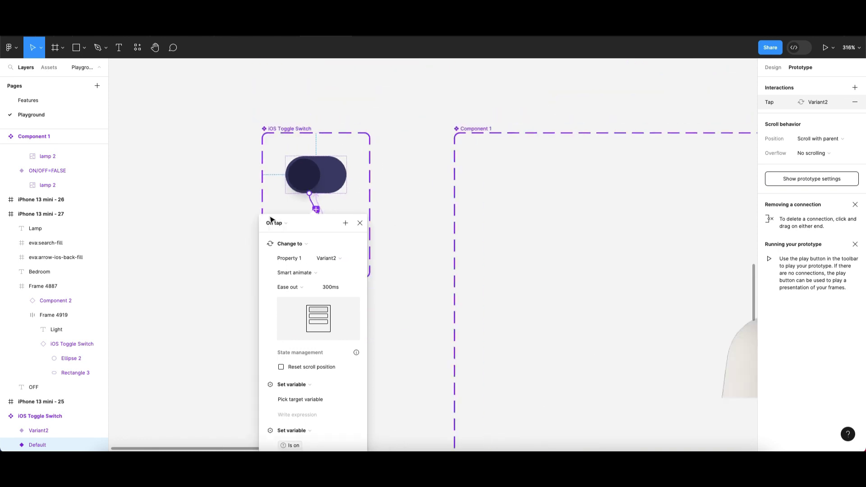
pyautogui.scroll(-1, 299, 275)
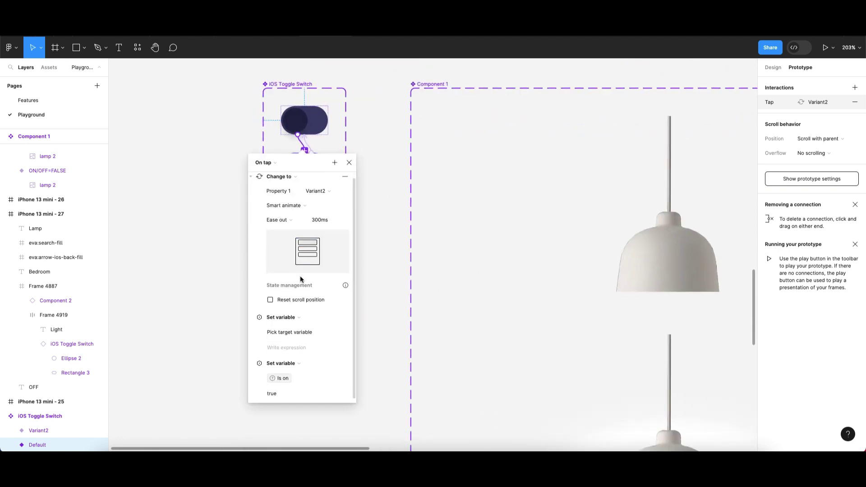
pyautogui.click(359, 182)
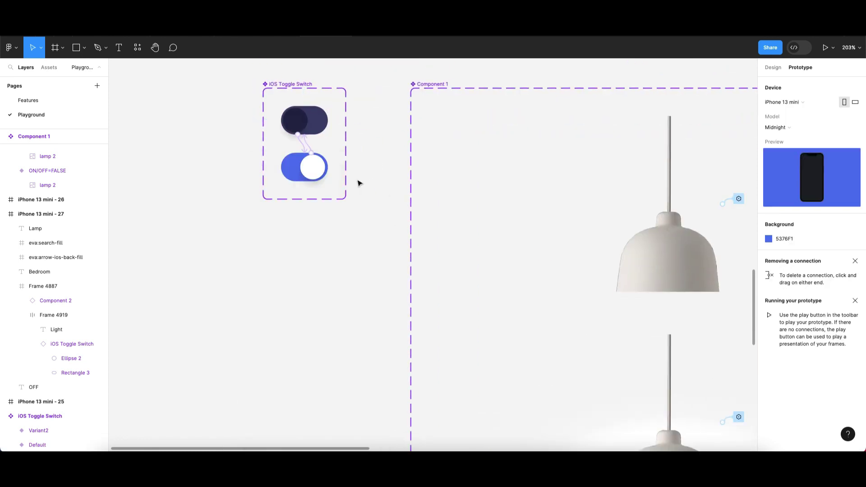
pyautogui.click(310, 149)
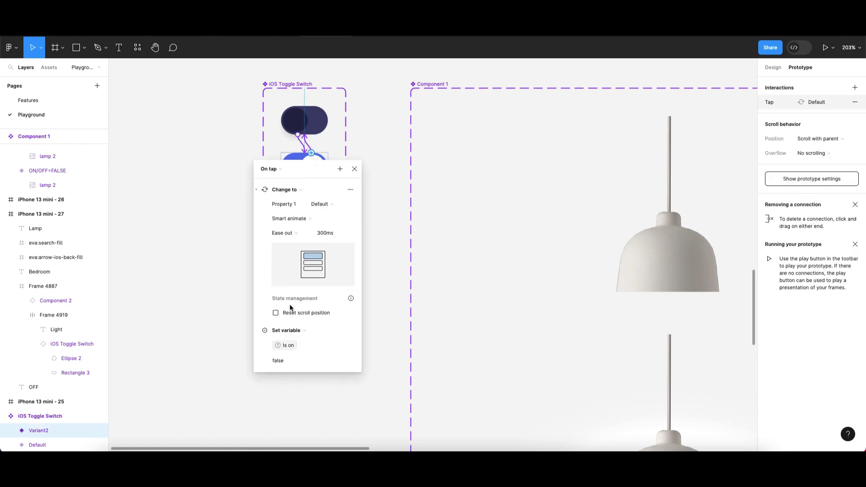
pyautogui.click(230, 242)
# Look over the Bedroom screen alongside the lamp component set
pyautogui.hscroll(10, 483, 247)
pyautogui.keyDown('ctrl'); pyautogui.scroll(-3, 501, 180); pyautogui.keyUp('ctrl')
pyautogui.hscroll(1, 503, 179)
pyautogui.click(620, 137)
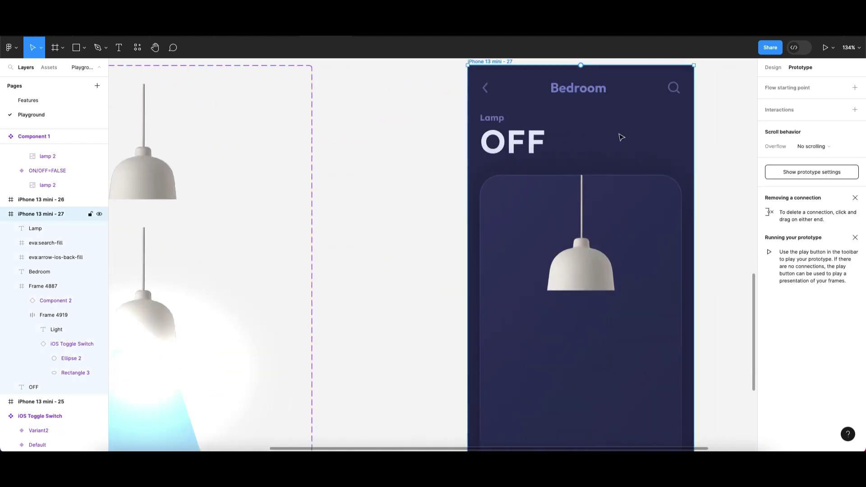
pyautogui.click(454, 153)
pyautogui.keyDown('ctrl'); pyautogui.scroll(-3, 455, 153); pyautogui.keyUp('ctrl')
pyautogui.keyDown('ctrl'); pyautogui.scroll(1, 548, 226); pyautogui.keyUp('ctrl')
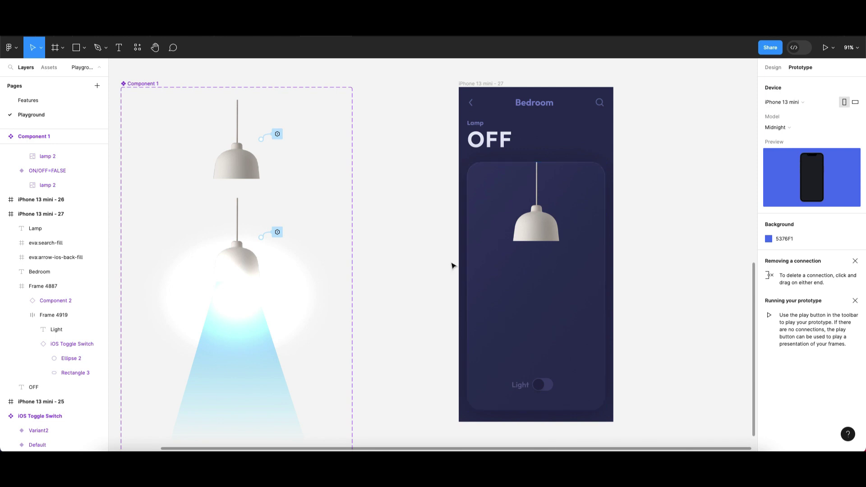
# Preview the Bedroom prototype beside the lamp component and test the lamp by switching the Light toggle on and off repeatedly, closing the preview when done
pyautogui.hotkey('shift', 'space')
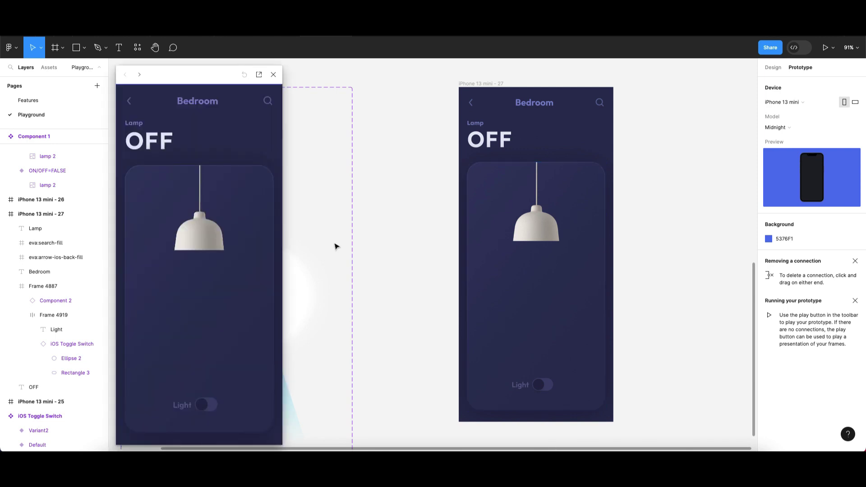
pyautogui.moveTo(214, 72); pyautogui.dragTo(533, 86)
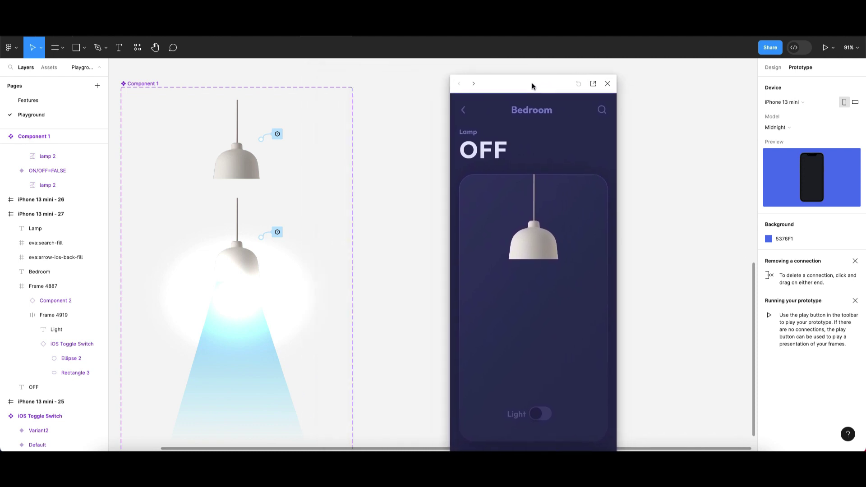
pyautogui.click(543, 414)
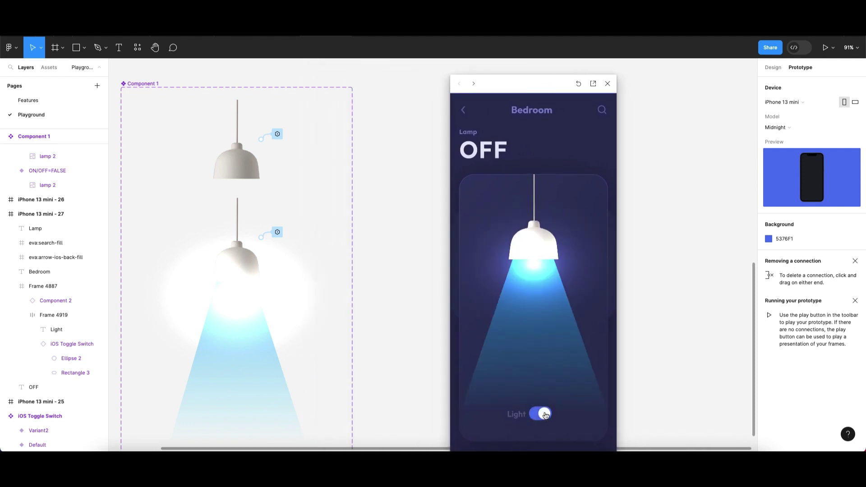
pyautogui.click(543, 414)
pyautogui.click(544, 414)
pyautogui.click(542, 415)
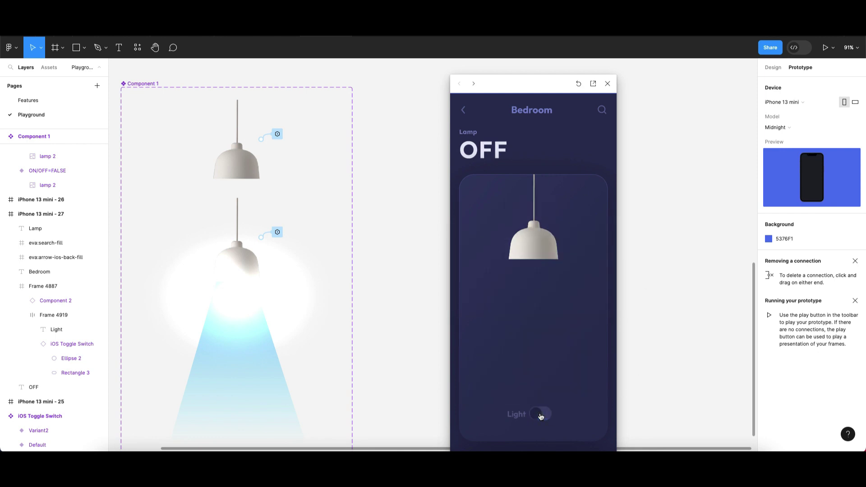
pyautogui.click(541, 415)
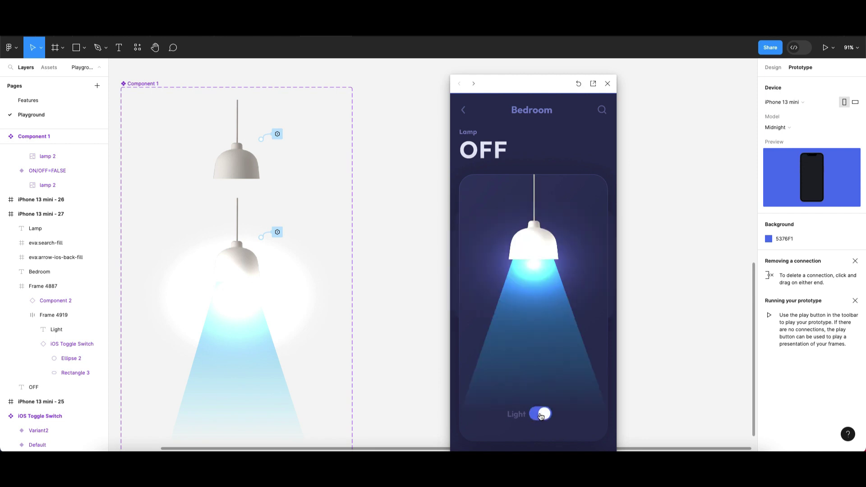
pyautogui.click(541, 415)
pyautogui.click(541, 414)
pyautogui.click(541, 415)
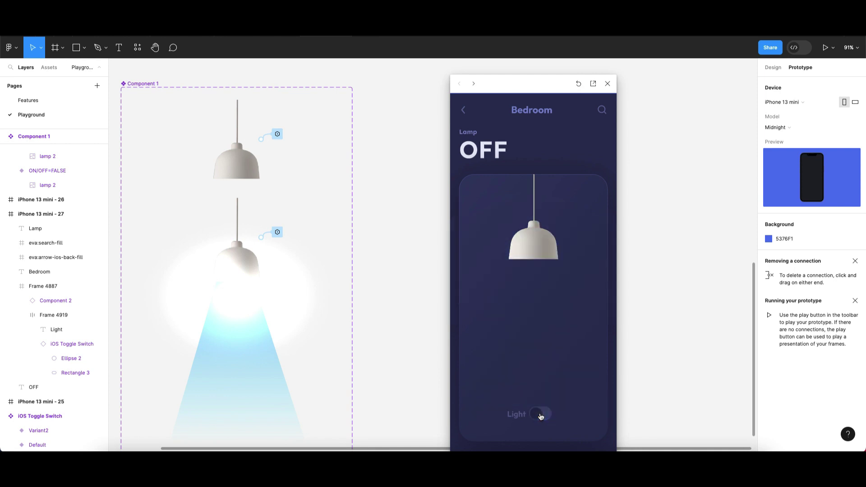
pyautogui.click(542, 415)
pyautogui.click(541, 415)
pyautogui.click(541, 415)
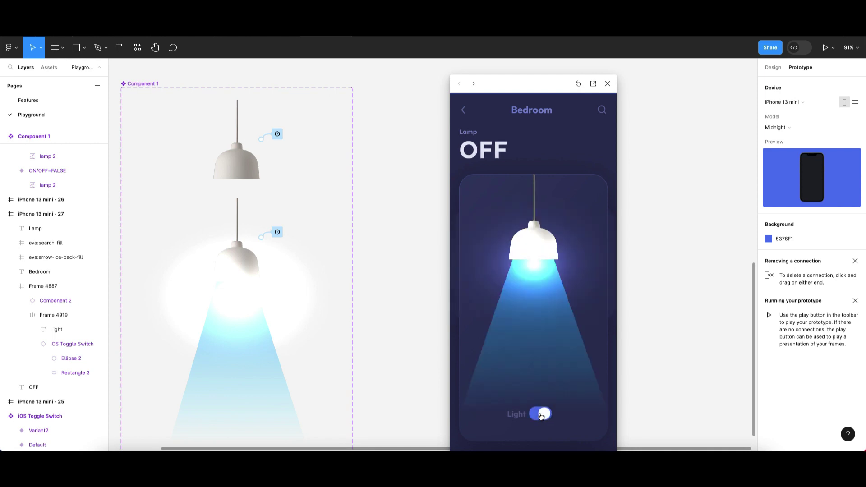
pyautogui.click(542, 415)
pyautogui.click(542, 415)
pyautogui.click(542, 415)
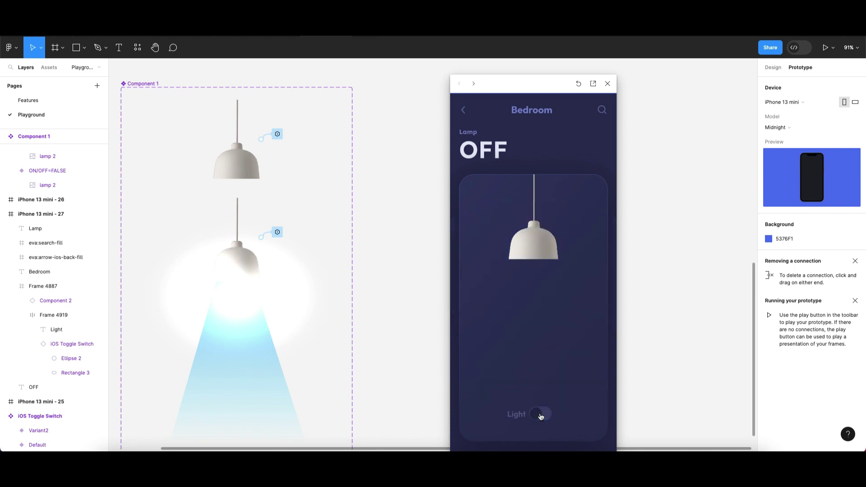
pyautogui.click(541, 416)
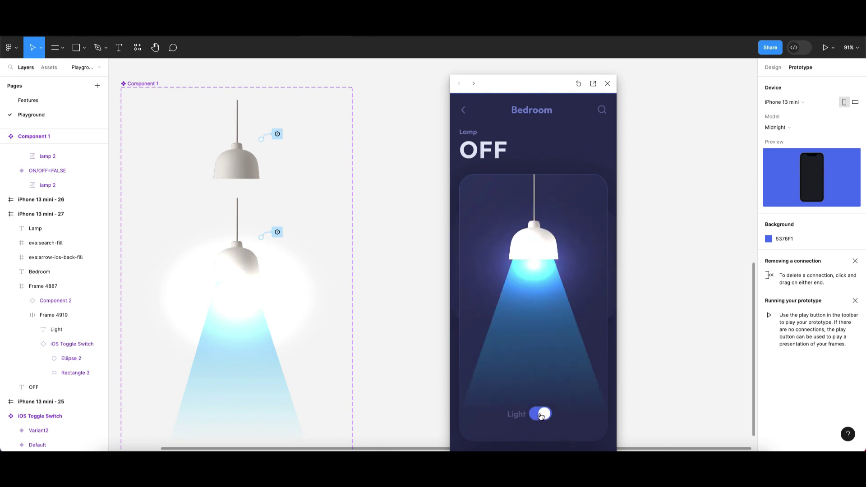
pyautogui.click(541, 416)
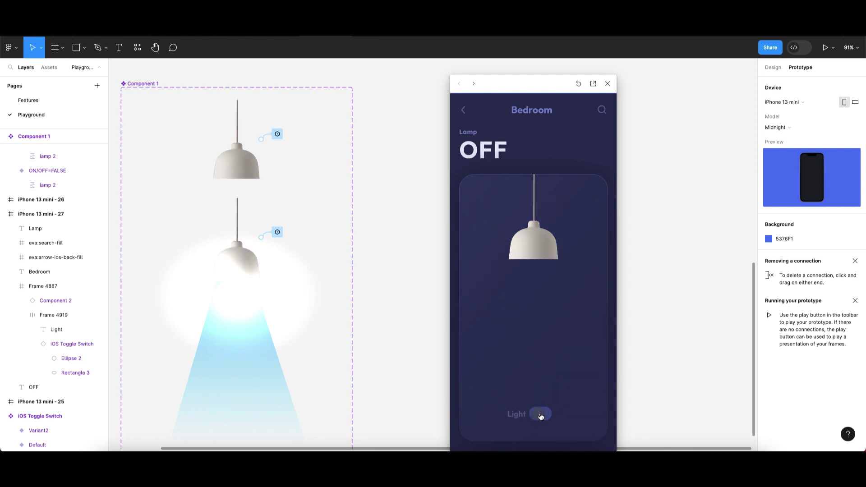
pyautogui.click(541, 415)
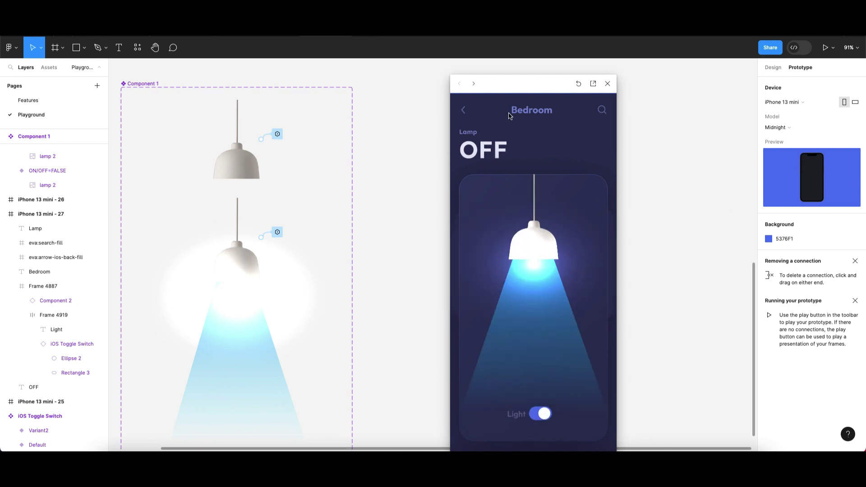
pyautogui.click(607, 83)
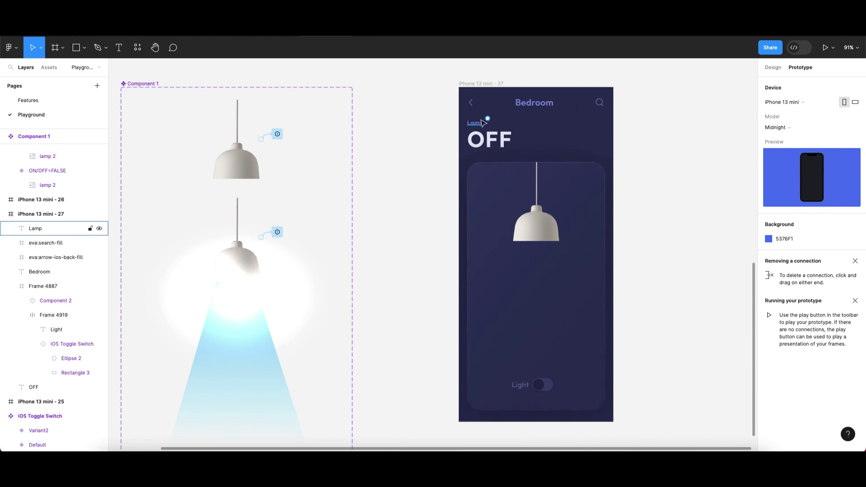
# Select the Bedroom screen's whole frame, iPhone 13 mini - 27
pyautogui.click(489, 85)
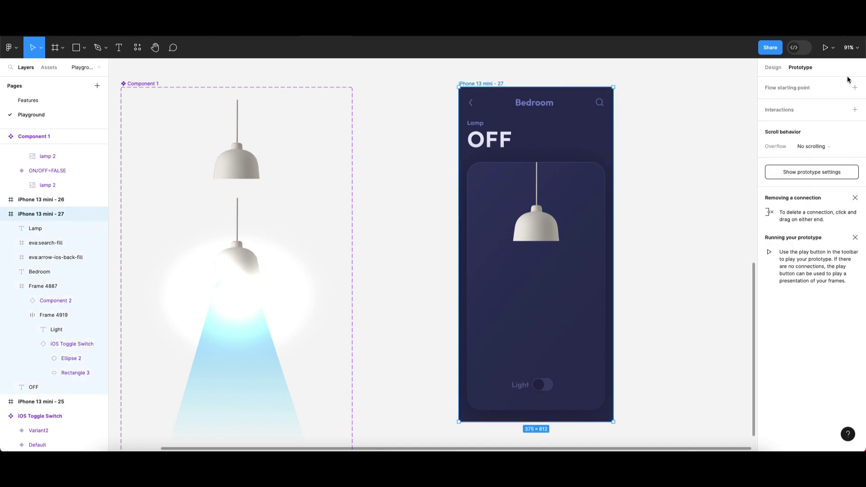